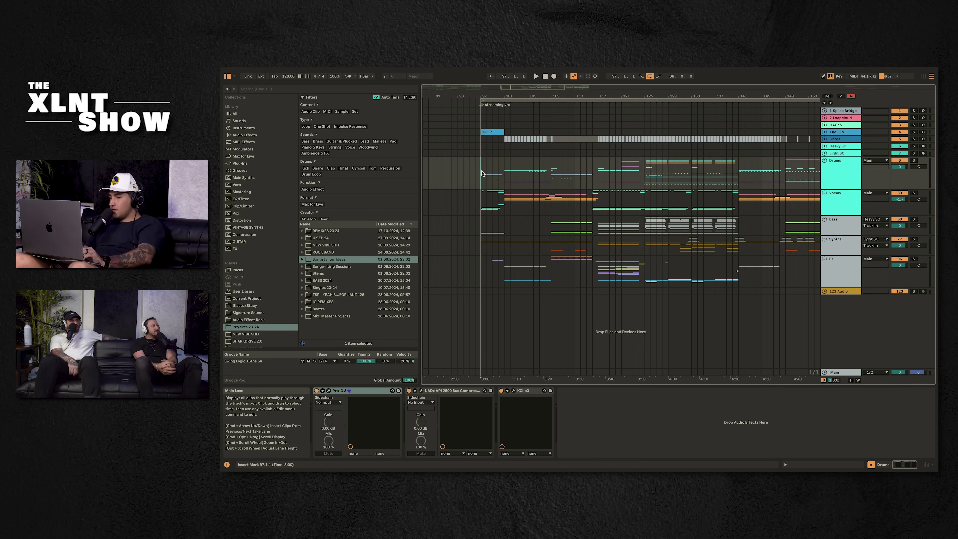
Step: Play the arrangement from the drop at bar 97
scroll(483, 177, right, 2)
scroll(483, 179, left, 2)
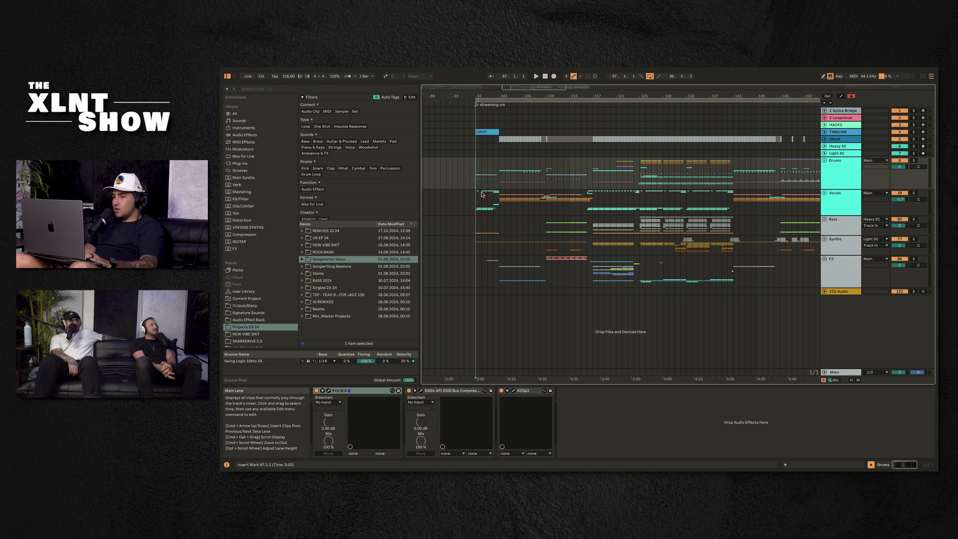
scroll(484, 194, right, 2)
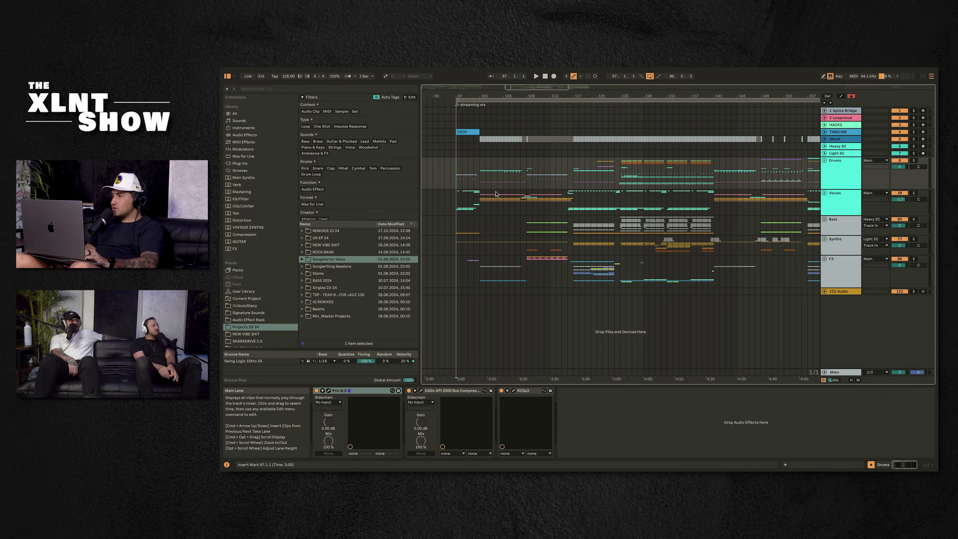
scroll(475, 180, right, 1)
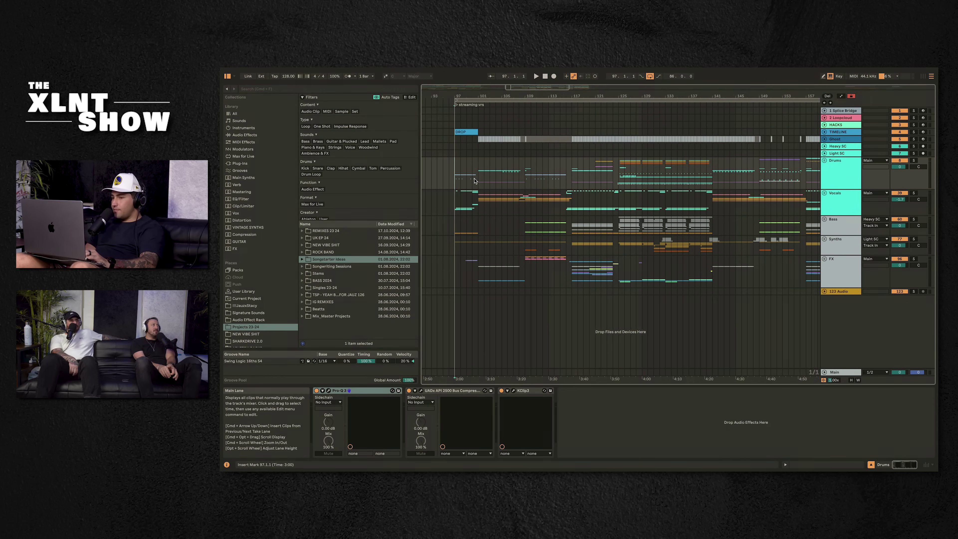
scroll(475, 181, right, 5)
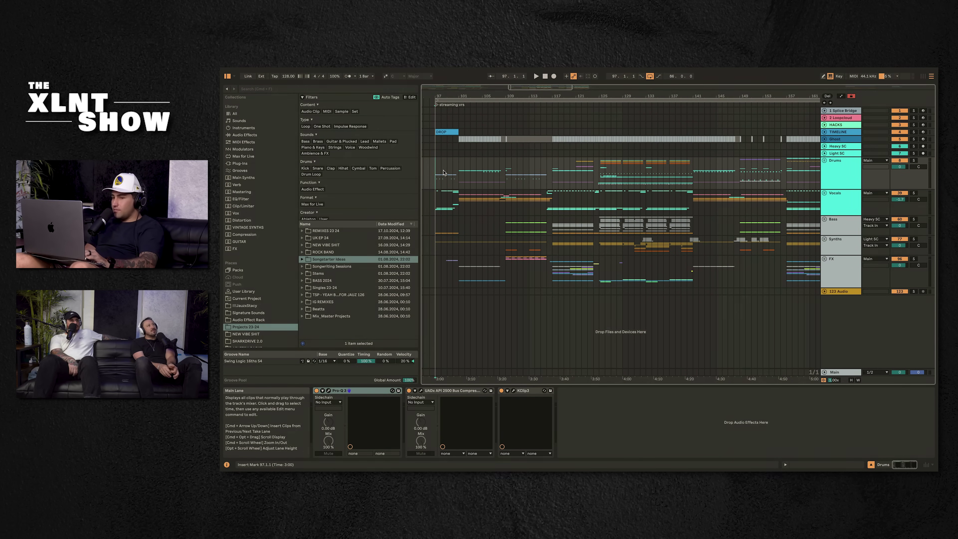
scroll(478, 203, right, 6)
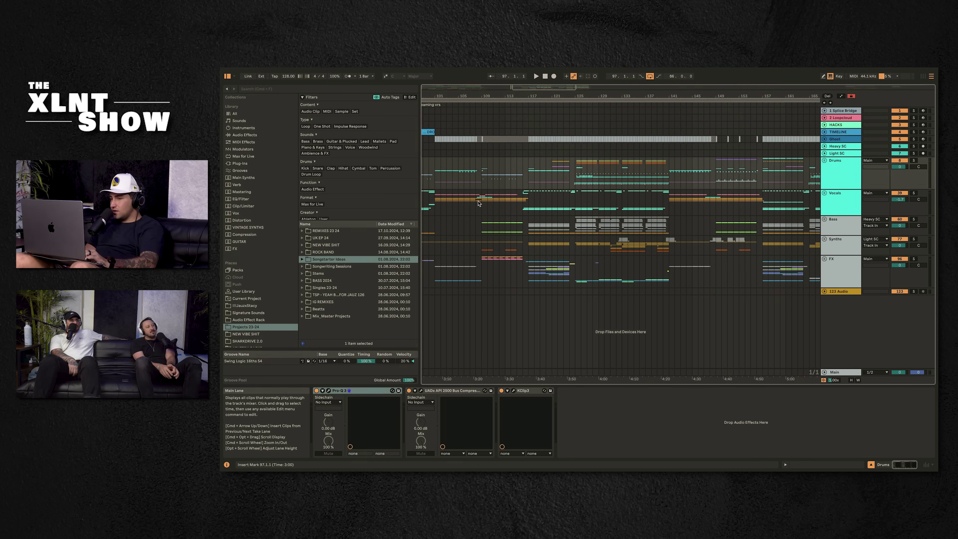
scroll(478, 203, left, 6)
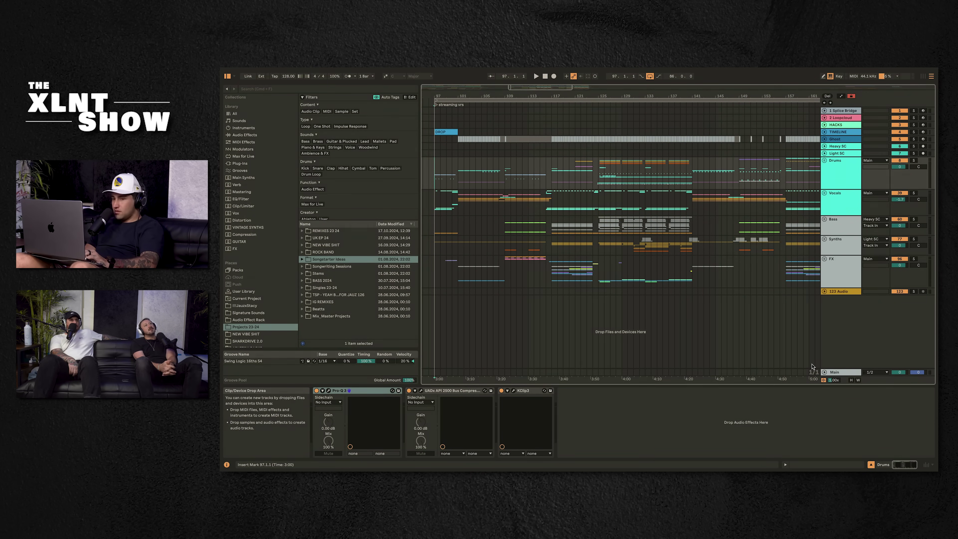
key(space)
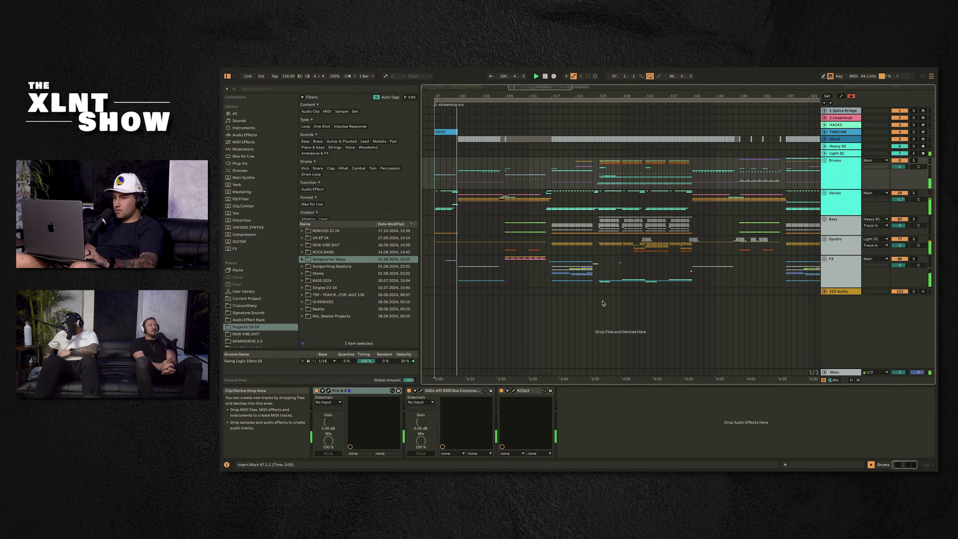
Step: Examine the Main track's effect chain from The God Particle to Pro-L 2 during playback
scroll(590, 264, right, 1)
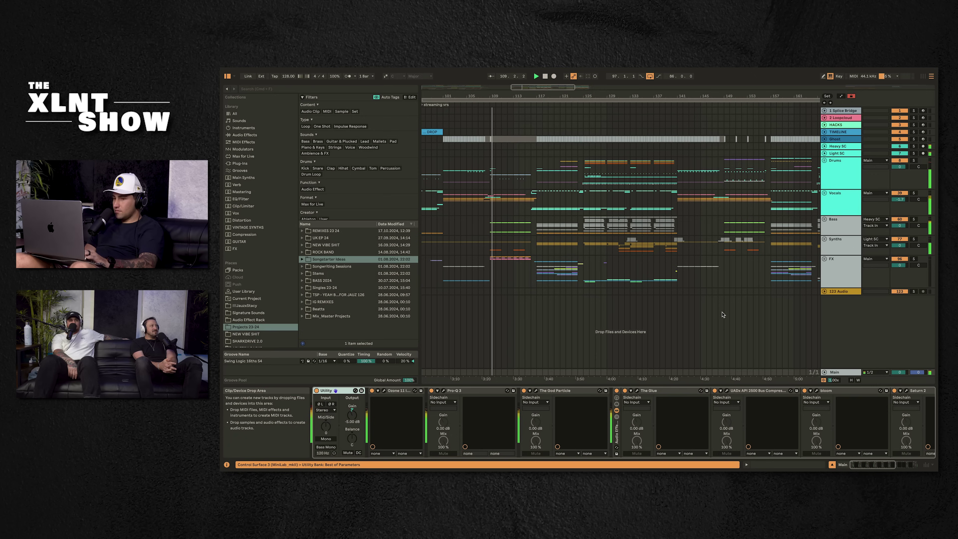
scroll(675, 396, right, 5)
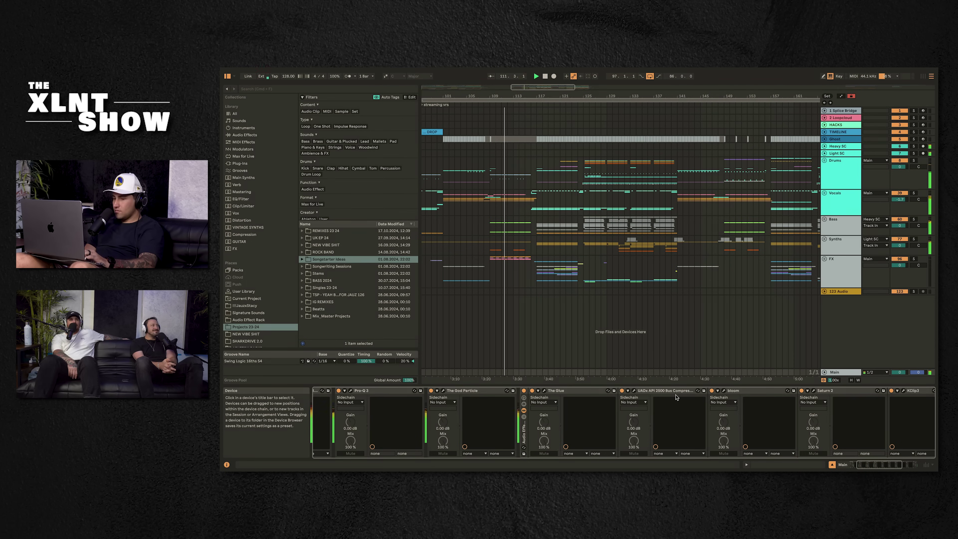
scroll(675, 397, right, 3)
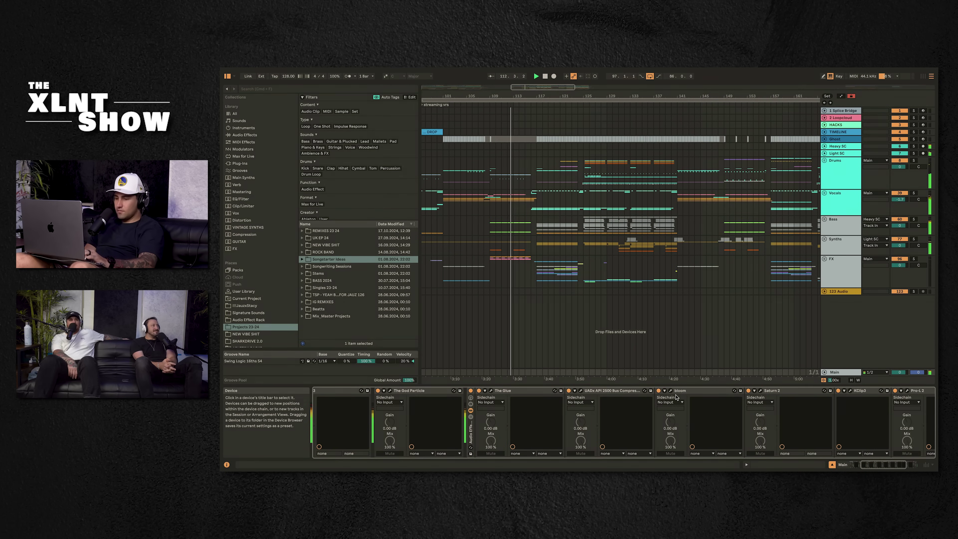
scroll(675, 397, right, 1)
scroll(675, 397, right, 3)
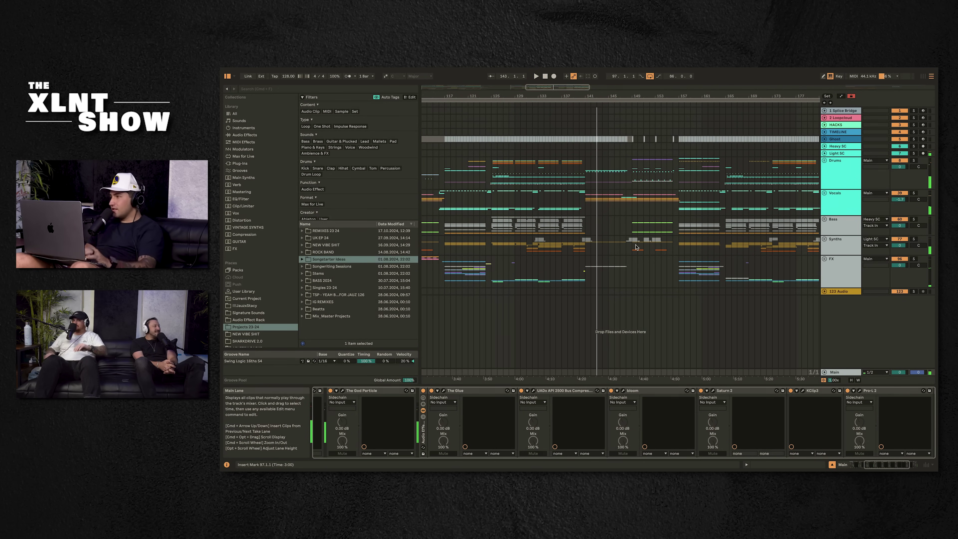
Step: Show the current project's files in the browser
scroll(636, 247, left, 6)
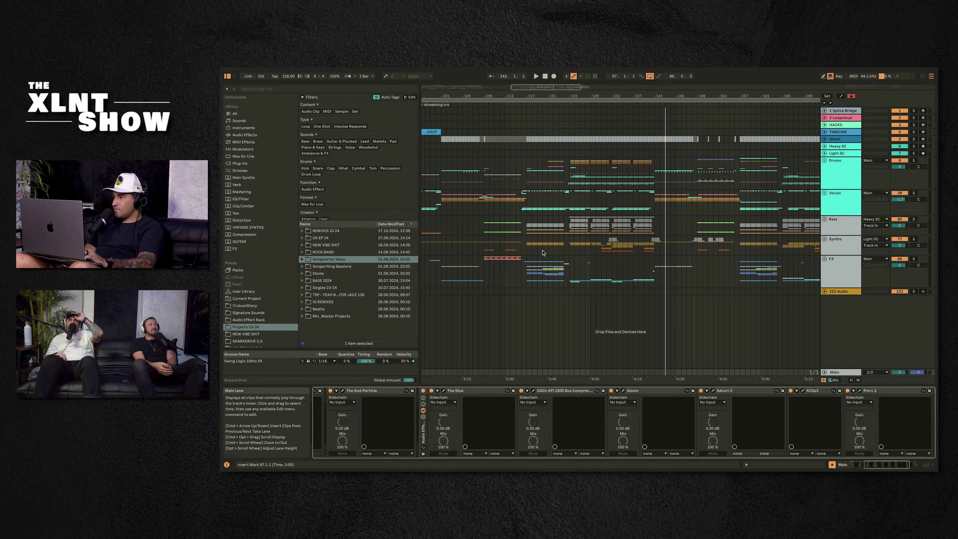
scroll(577, 232, down, 5)
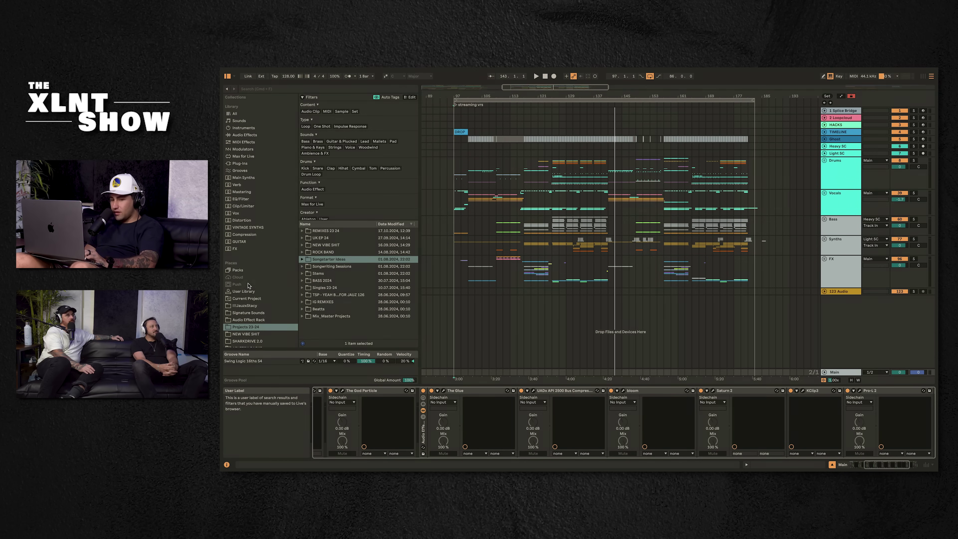
click(251, 299)
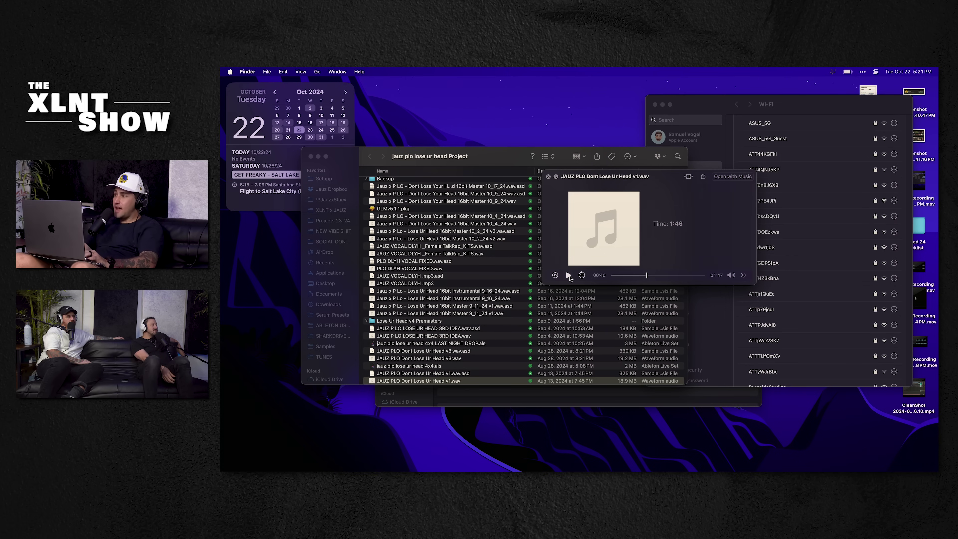
Step: Switch back to Ableton Live, solo the Drums group and play it from bar 125
key(super+Tab)
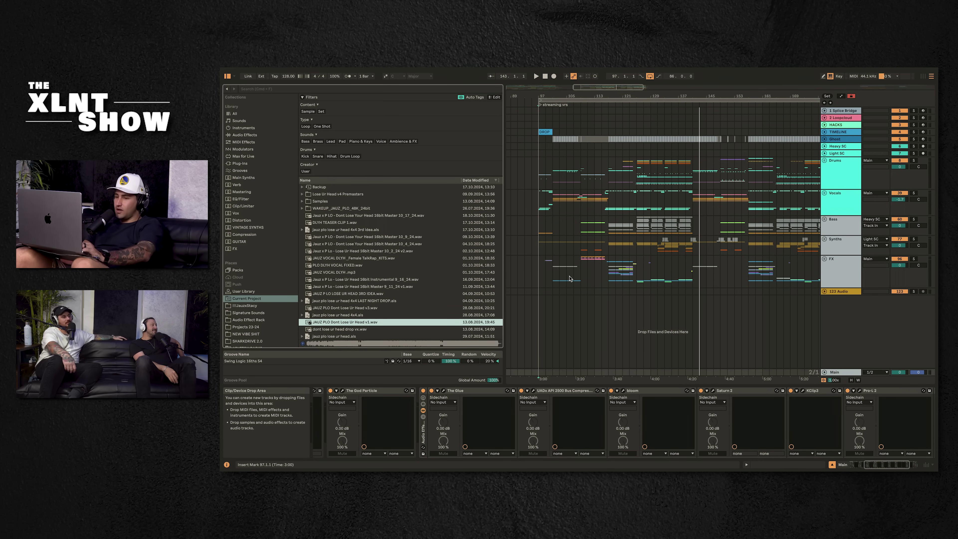
scroll(600, 229, left, 2)
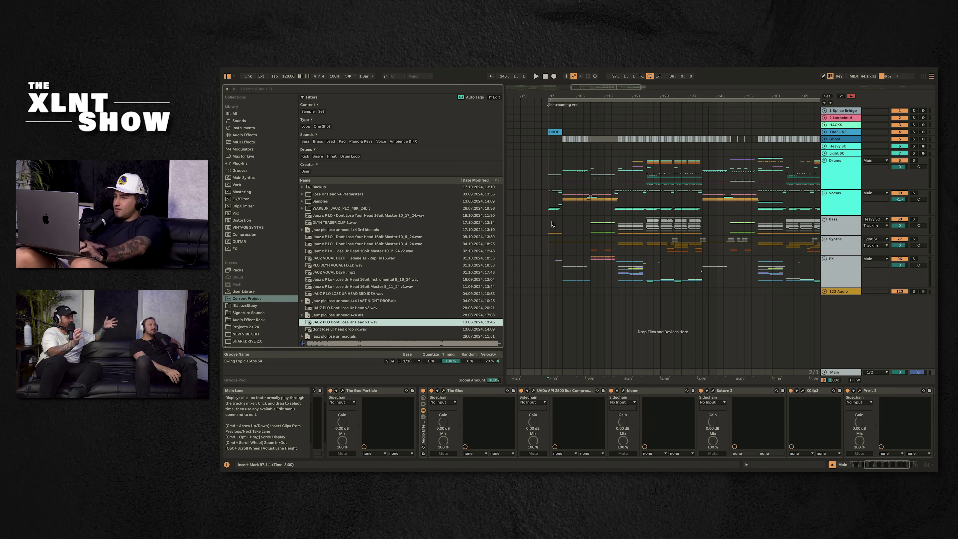
click(848, 182)
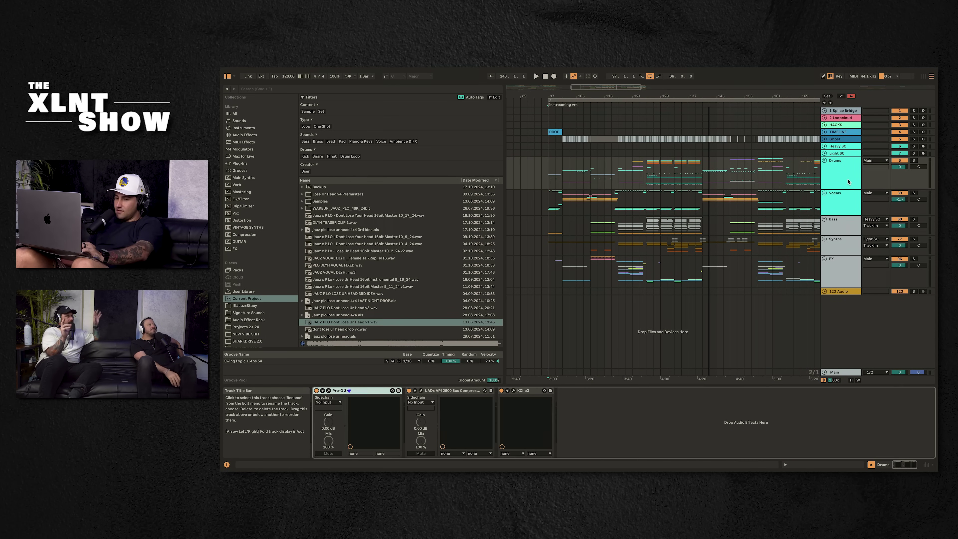
click(631, 166)
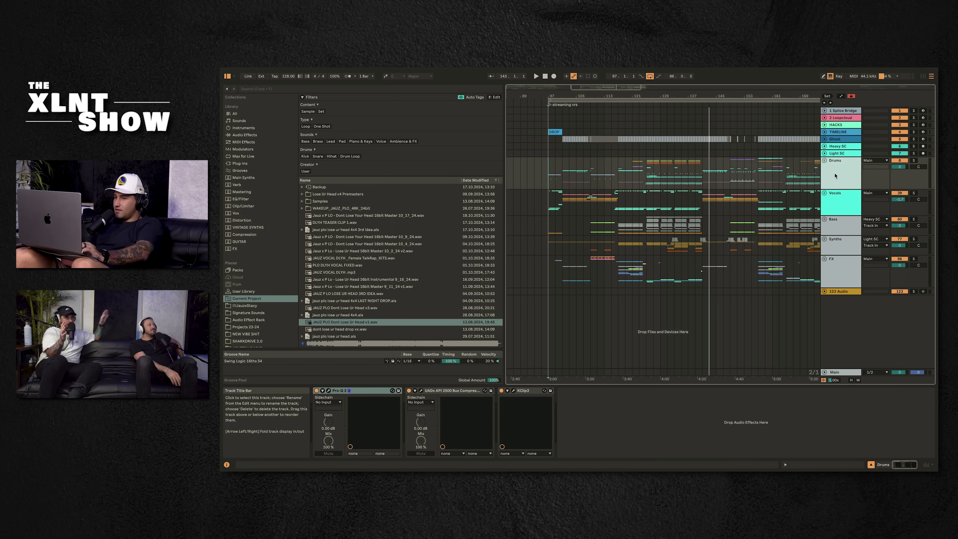
click(618, 172)
click(563, 175)
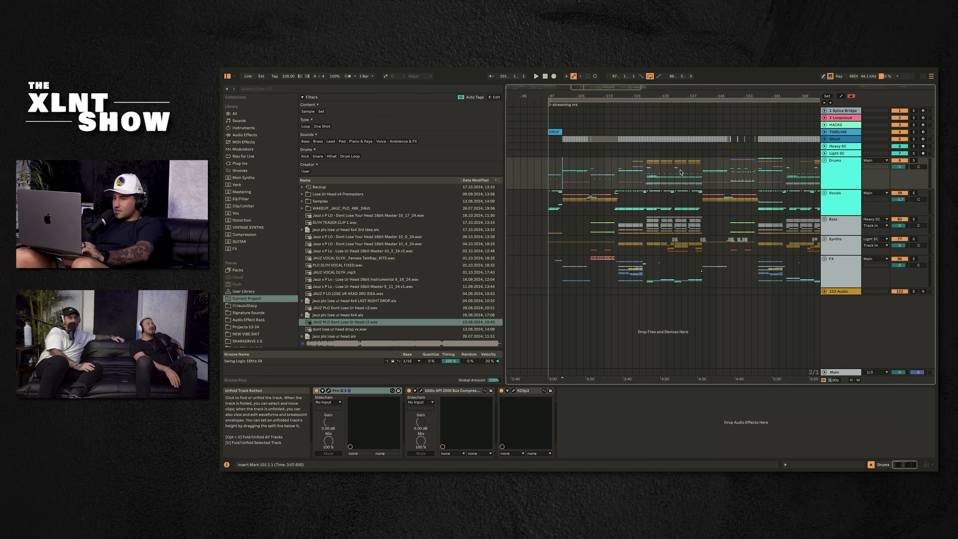
click(836, 171)
click(646, 175)
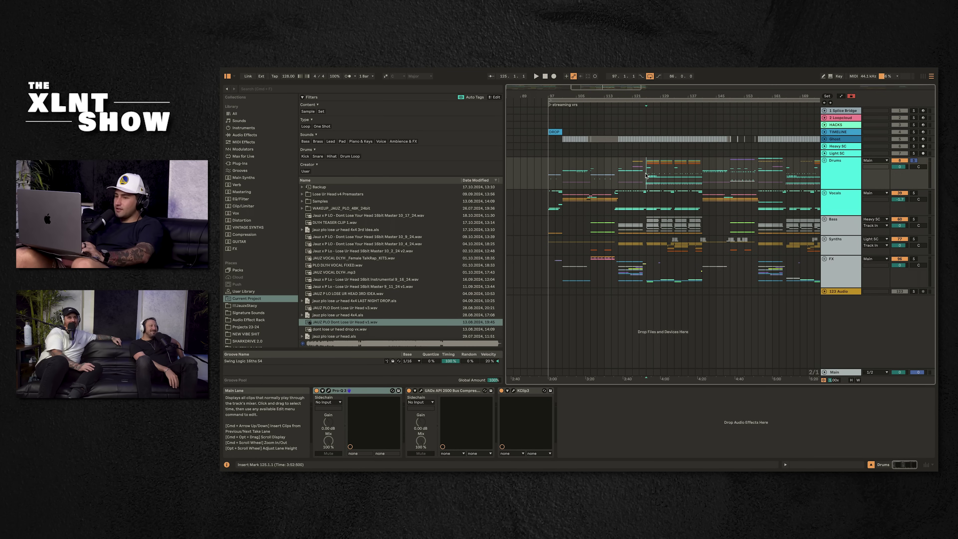
key(space)
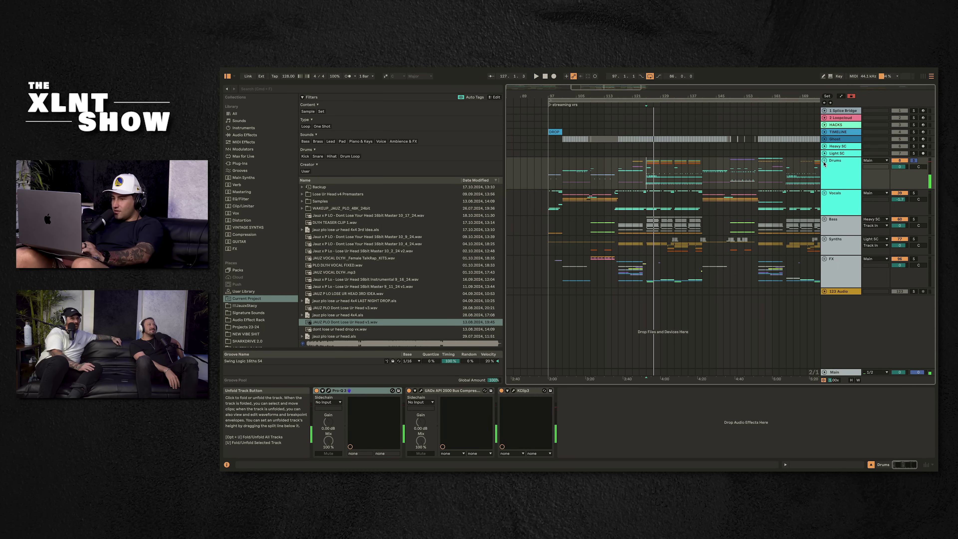
Step: Unfold the Drums group and enlarge its tracks to examine the Kick & Bass, Phantom and Drumloop clips from bar 125
key(u)
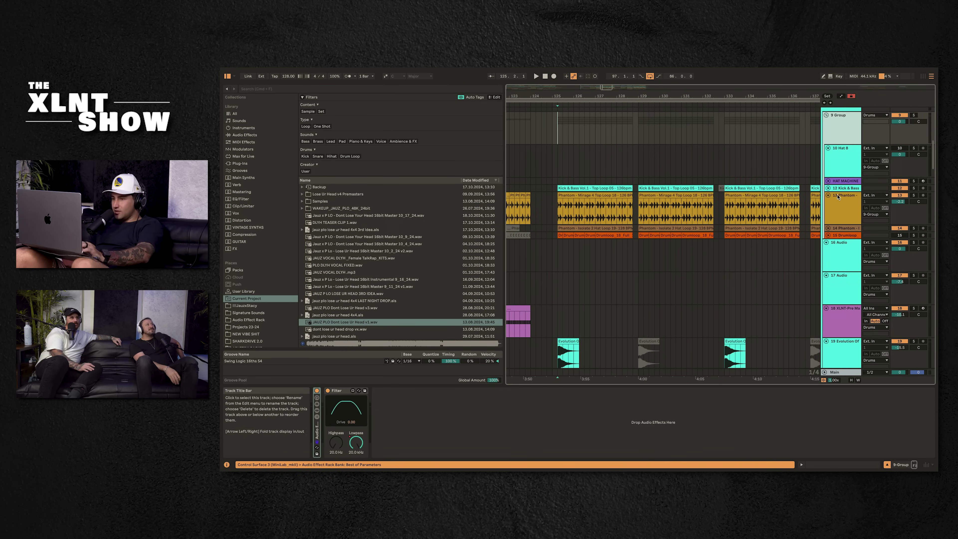
key(h)
scroll(675, 199, down, 2)
scroll(675, 199, left, 1)
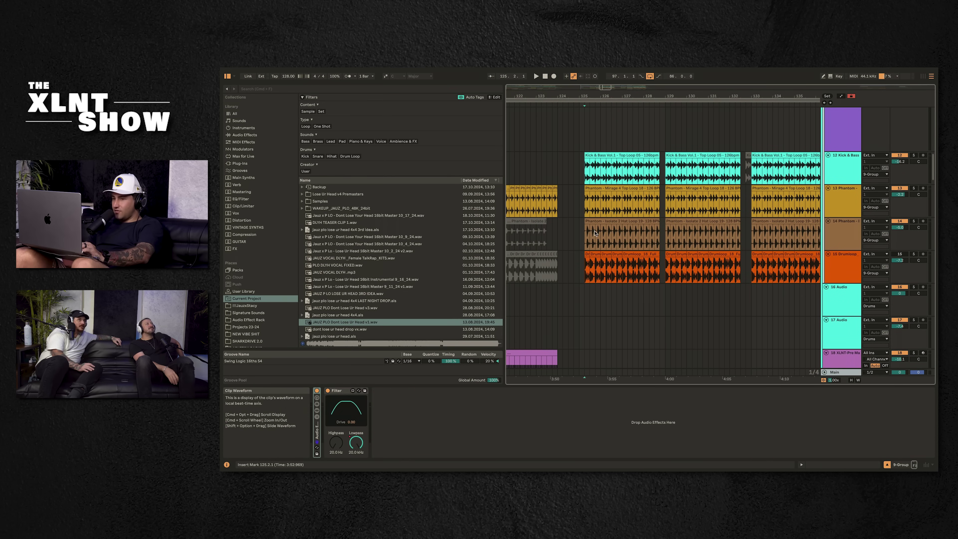
scroll(597, 251, up, 3)
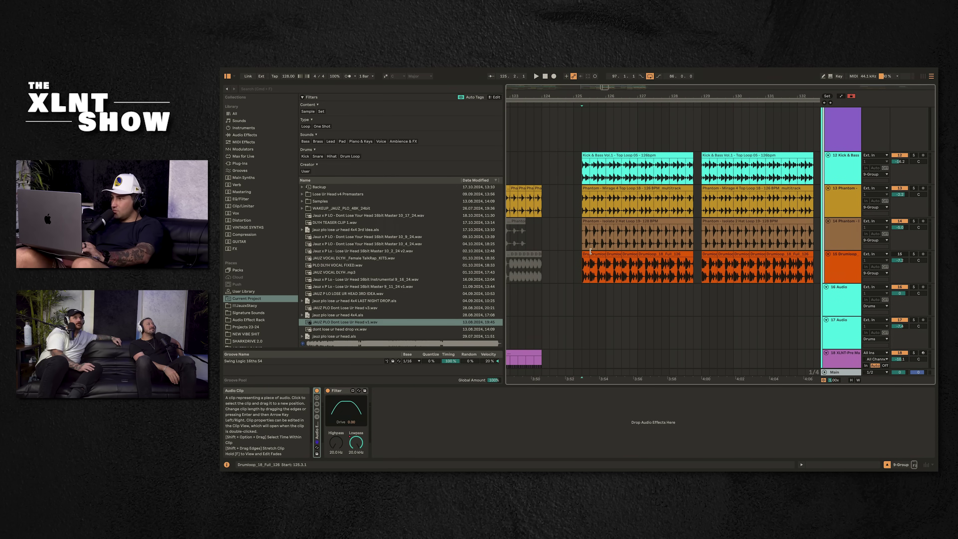
scroll(591, 252, up, 1)
scroll(591, 251, right, 1)
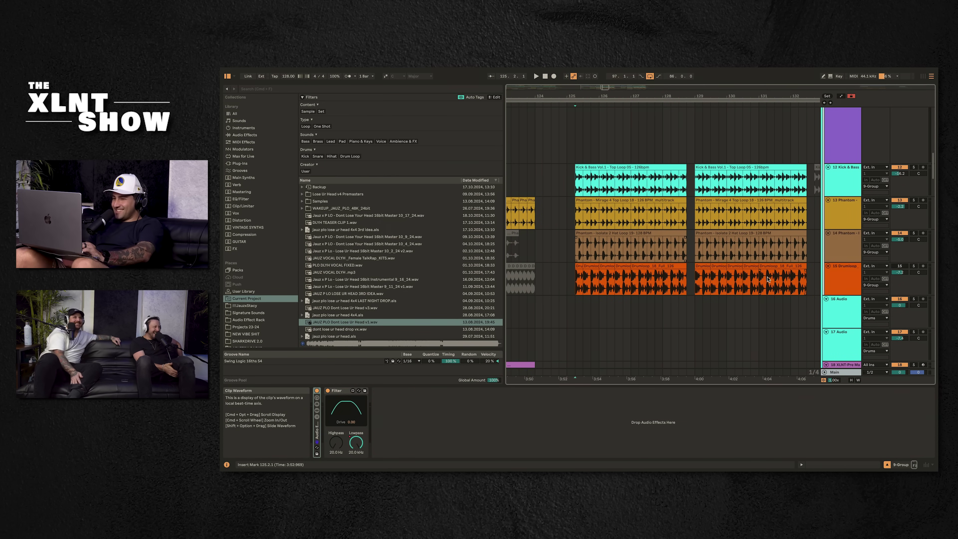
scroll(722, 273, up, 1)
Step: Audition the Drumloop track in solo from bar 125 and show its Drum Break device chain
click(575, 281)
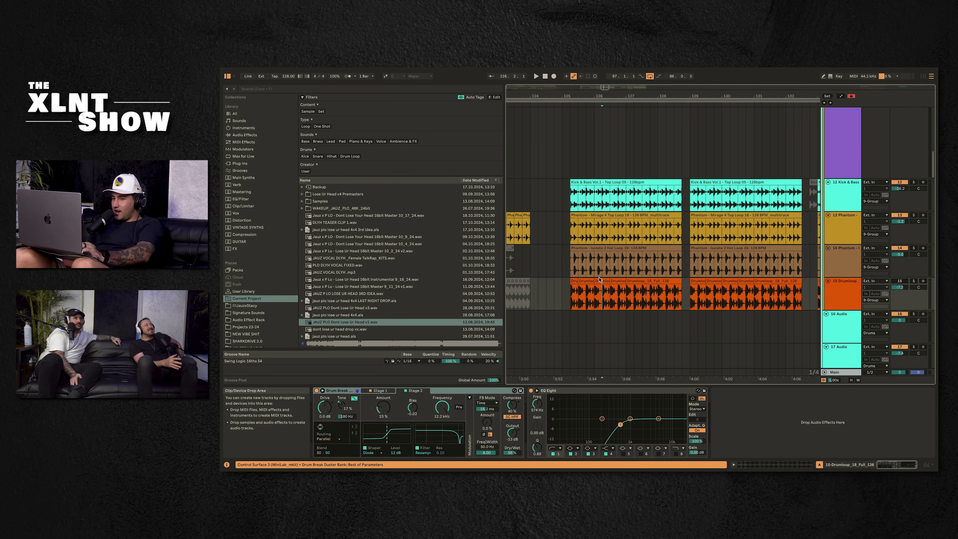
key(space)
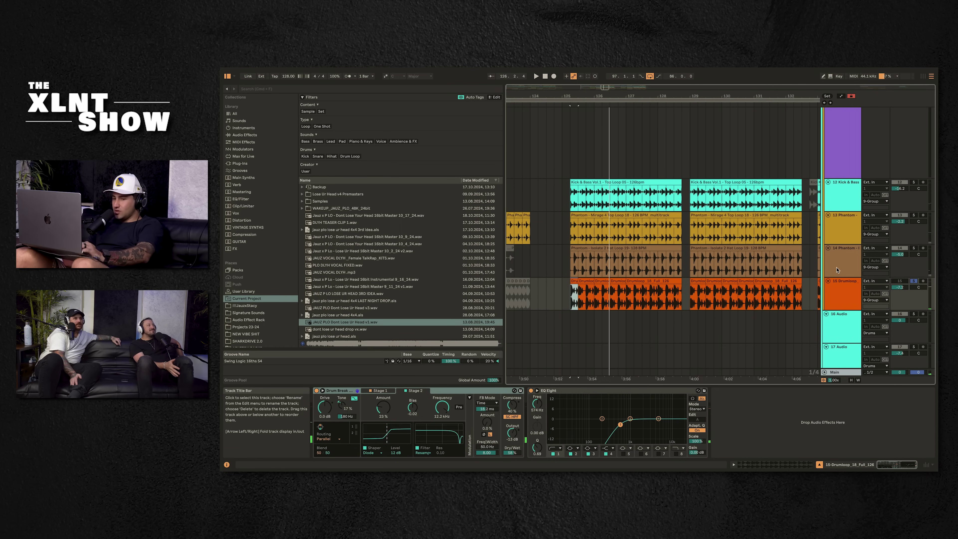
click(834, 258)
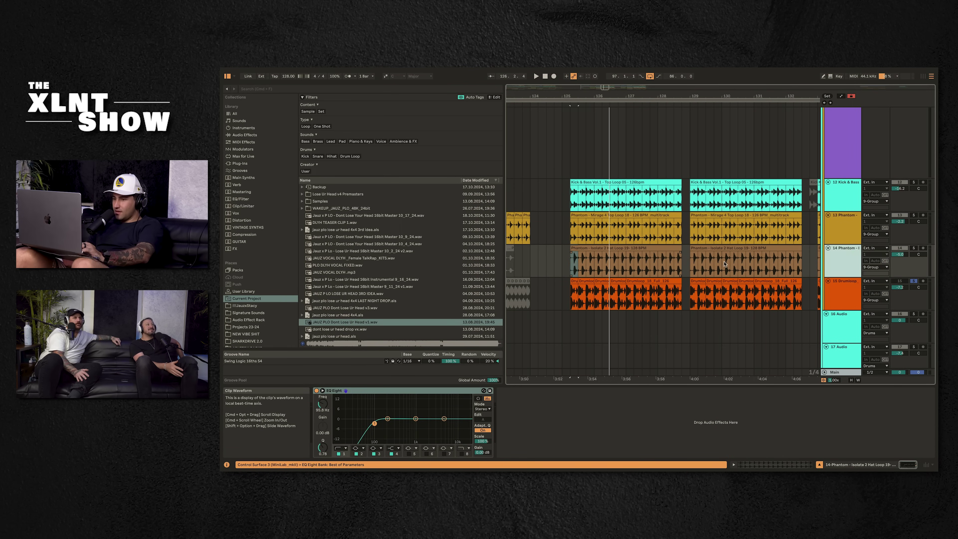
click(846, 301)
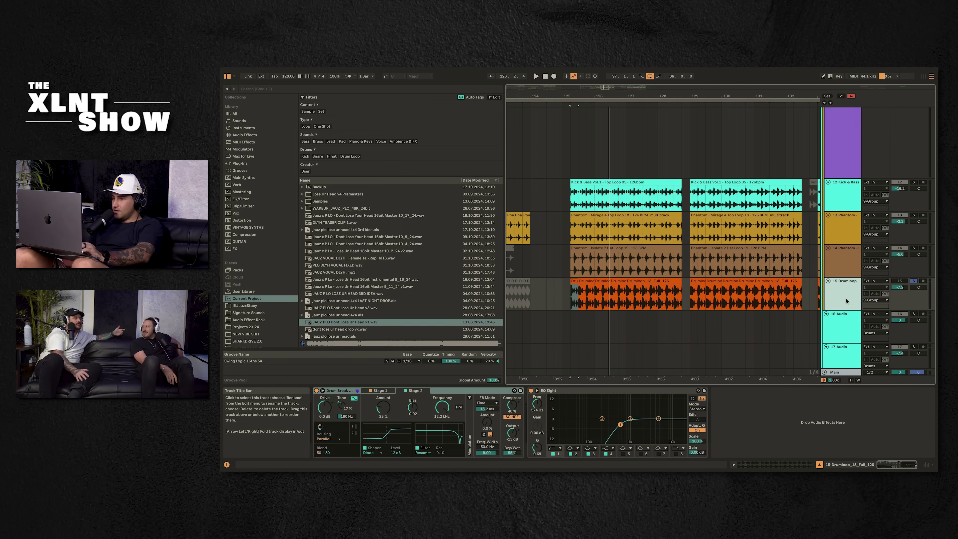
Step: Audition the Phantom Isolate 2 Hat Loop track in solo from bar 125
click(845, 276)
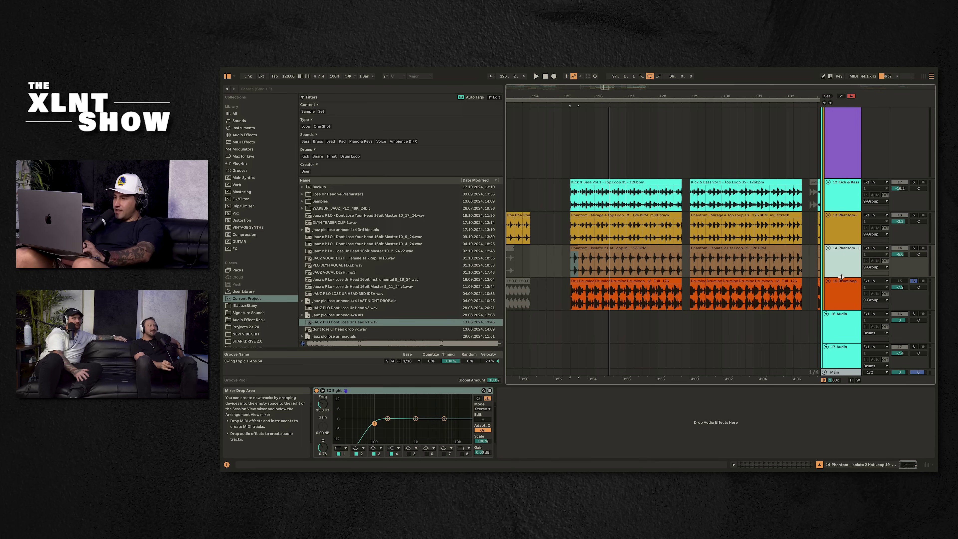
scroll(842, 274, up, 1)
key(space)
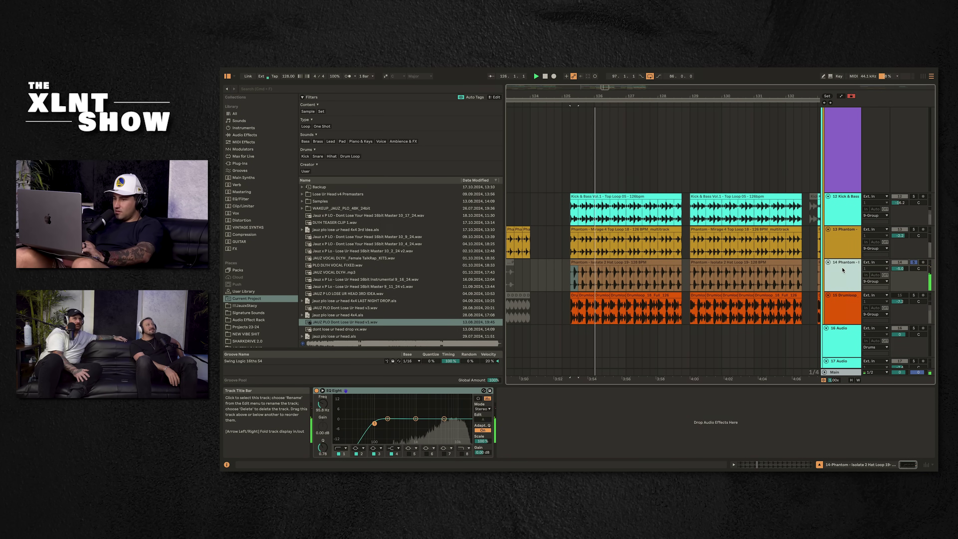
Step: Audition the Phantom Mirage 4 Top Loop and Kick & Bass Top Loop 05 tracks one at a time in solo
click(849, 243)
key(s)
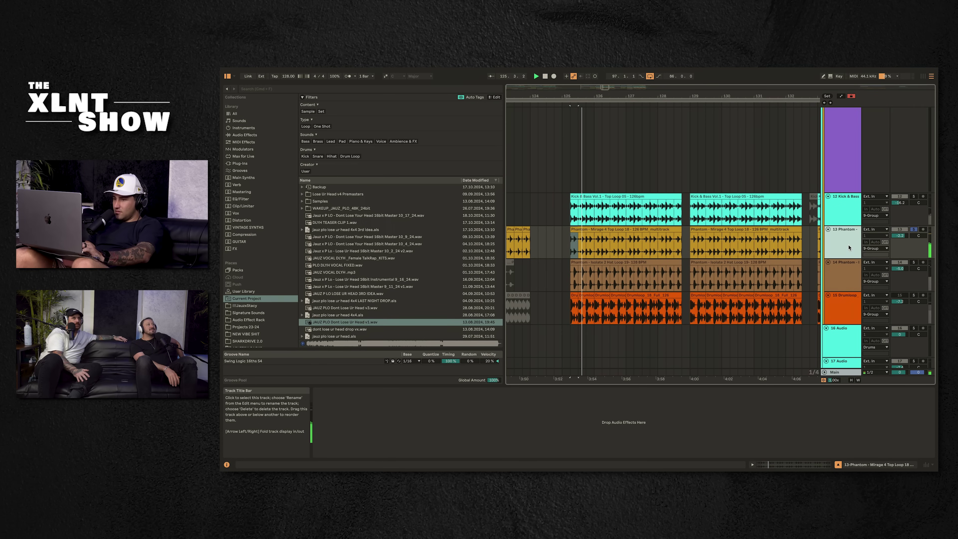
click(844, 216)
key(s)
Step: Solo 9-Group to hear the layered top loops together and reveal the devices inside its audio effect rack
scroll(841, 212, up, 5)
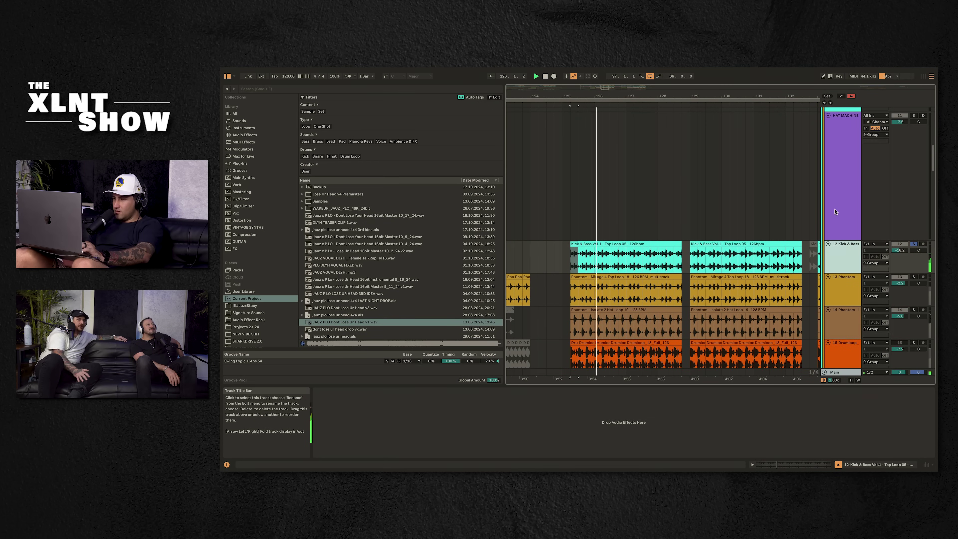
click(836, 207)
click(829, 138)
key(s)
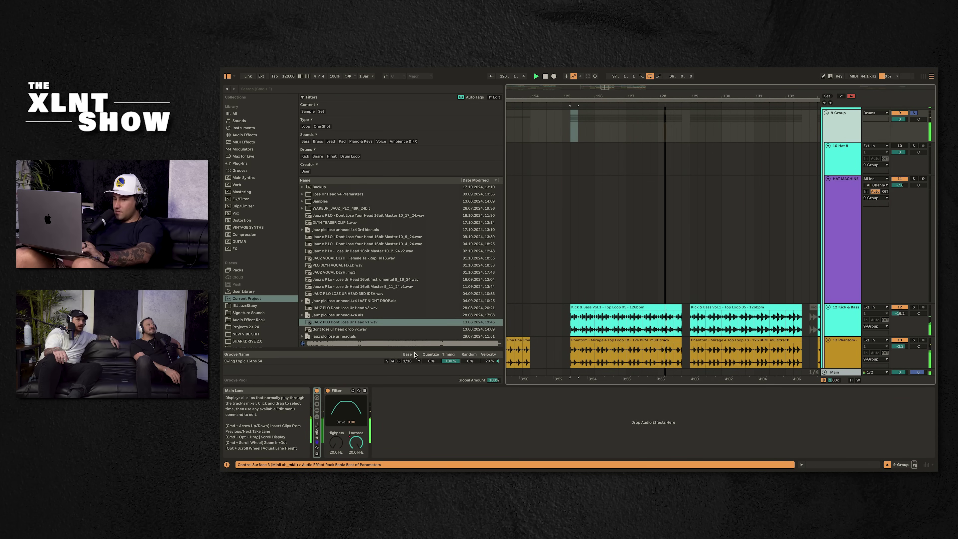
click(310, 435)
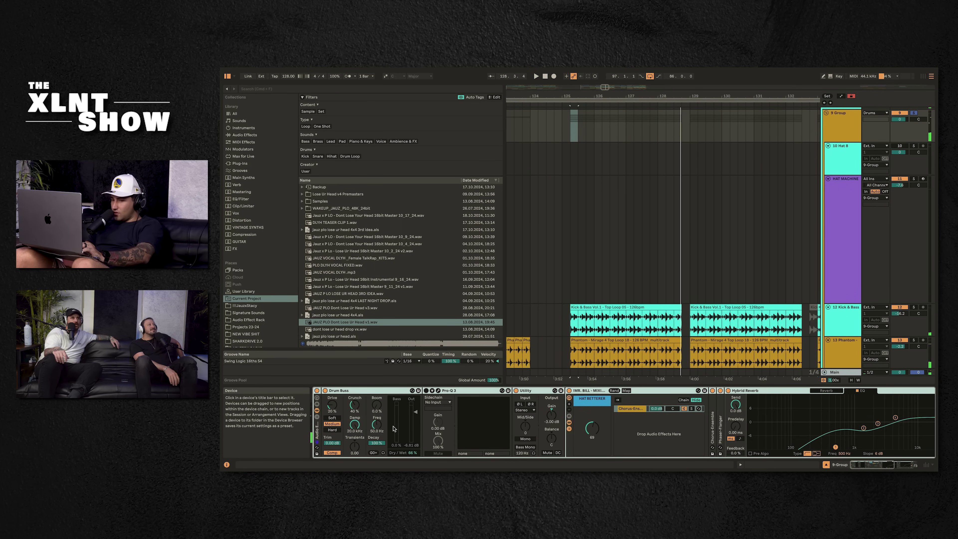
Step: Examine the Drum Buss device and the MR. BILL - MIXING - HATS PROCESSING rack in 9-Group's effect chain
click(374, 390)
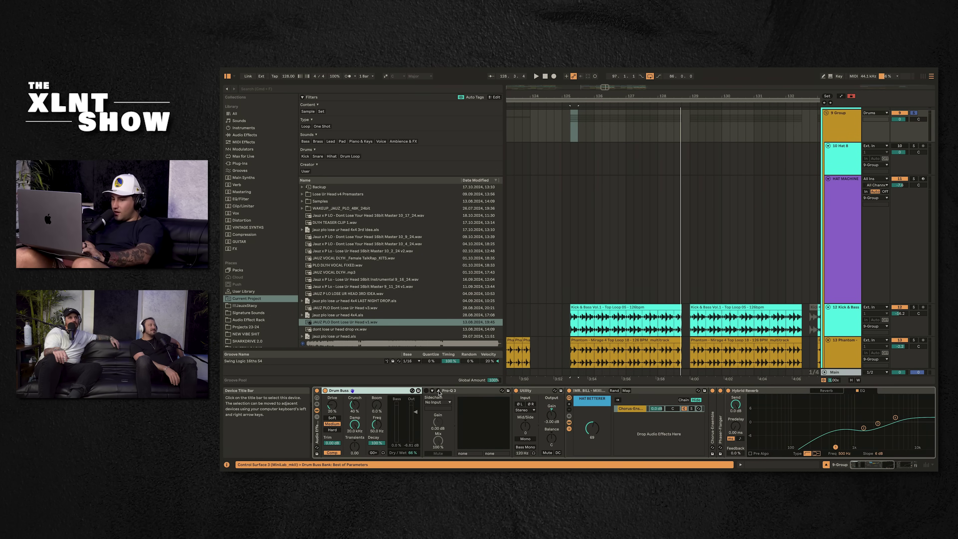
click(602, 390)
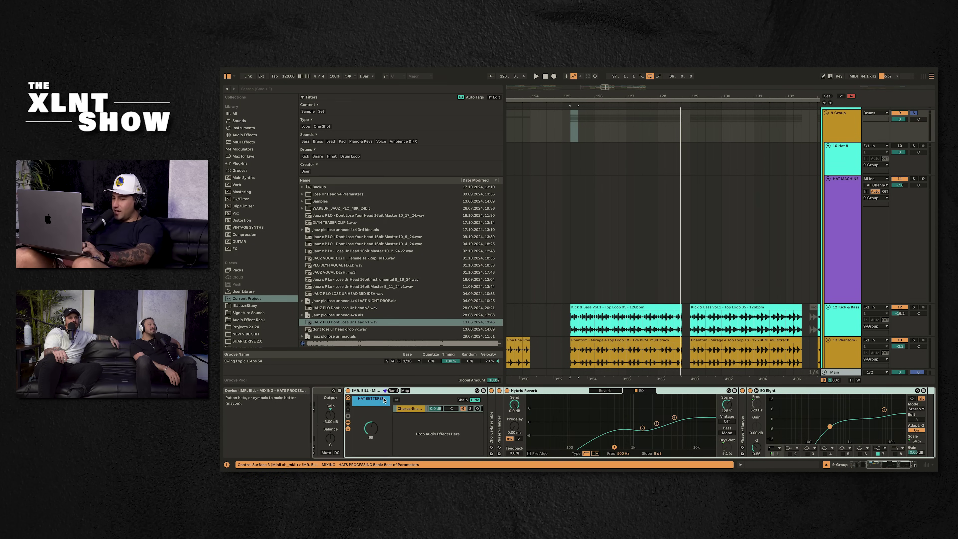
scroll(506, 398, up, 5)
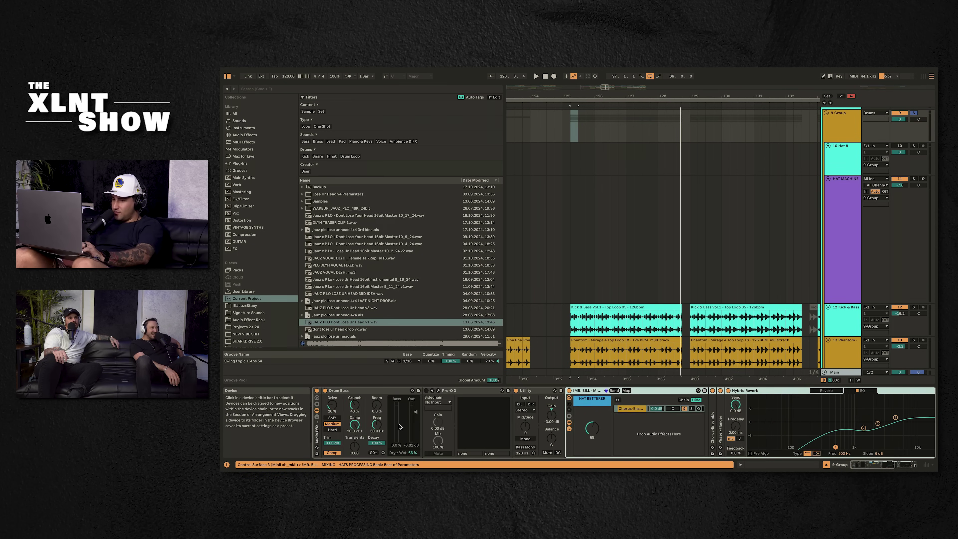
click(476, 402)
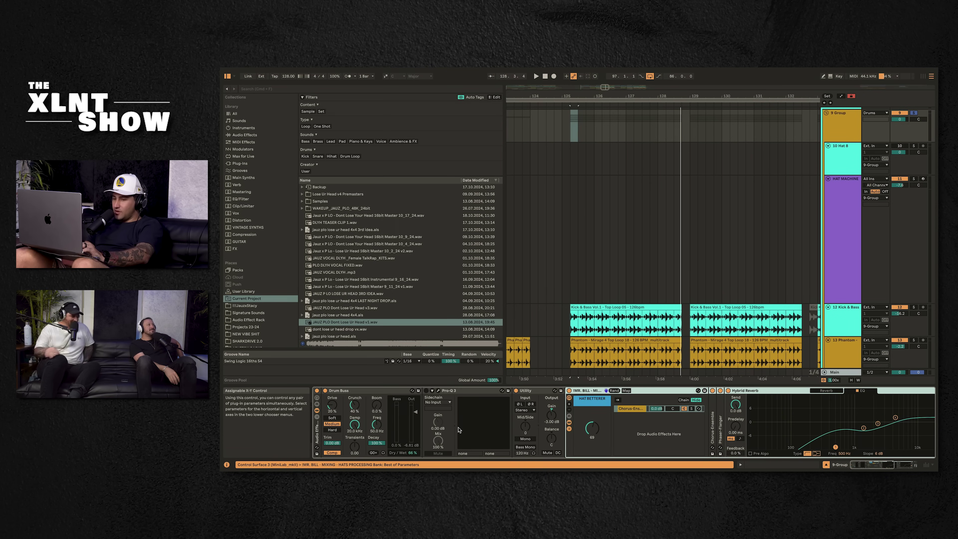
drag(581, 400, 582, 403)
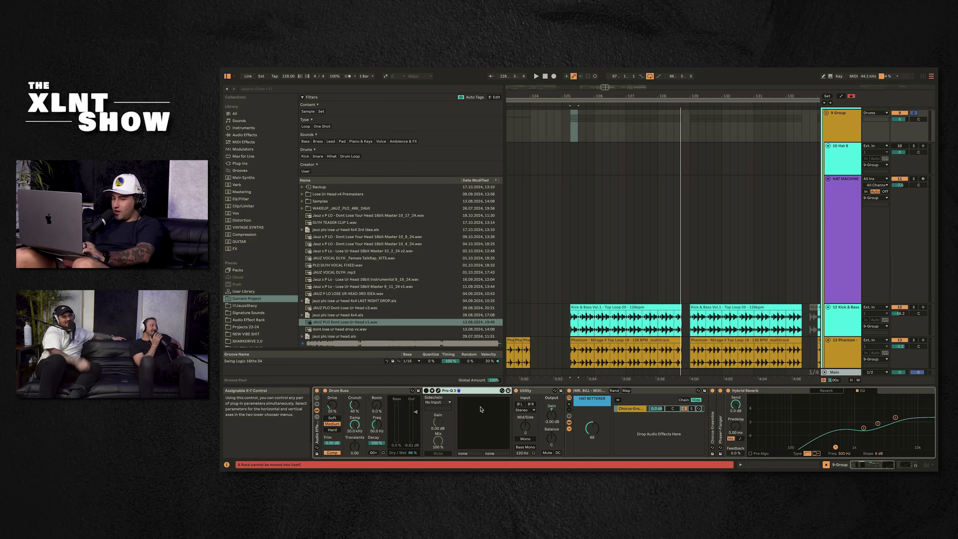
Step: Check the Pro-Q 3 equalizer curve in its plug-in window and delete Pro-Q 3 from 9-Group's effect rack
click(438, 391)
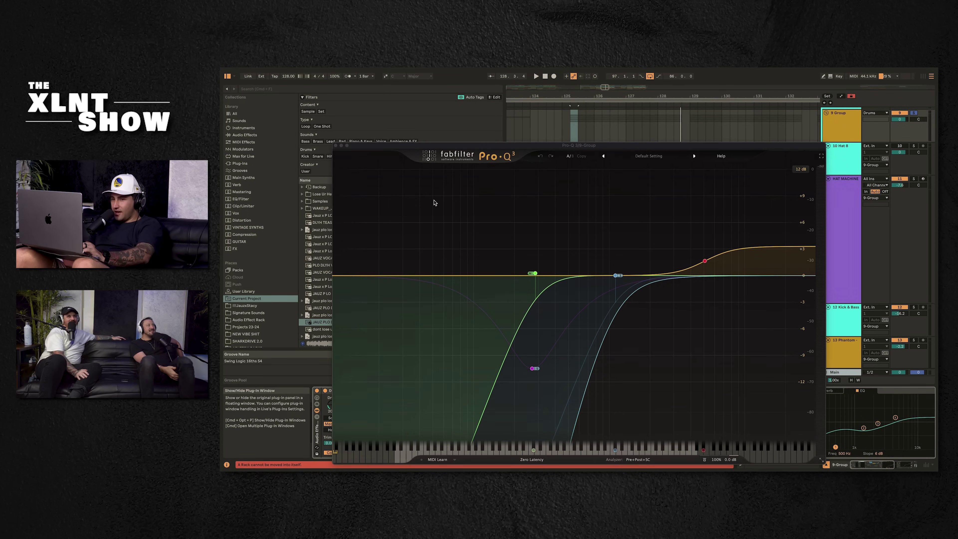
click(335, 145)
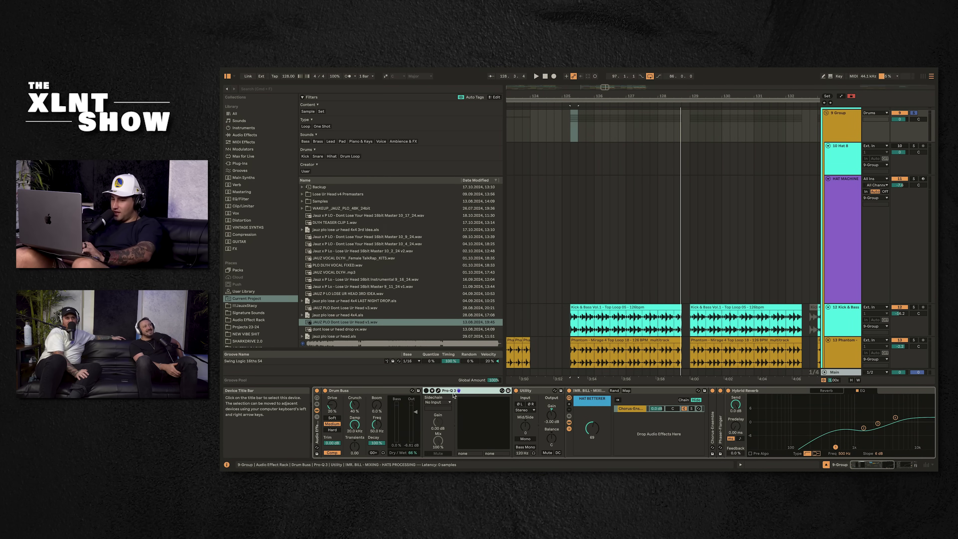
key(Delete)
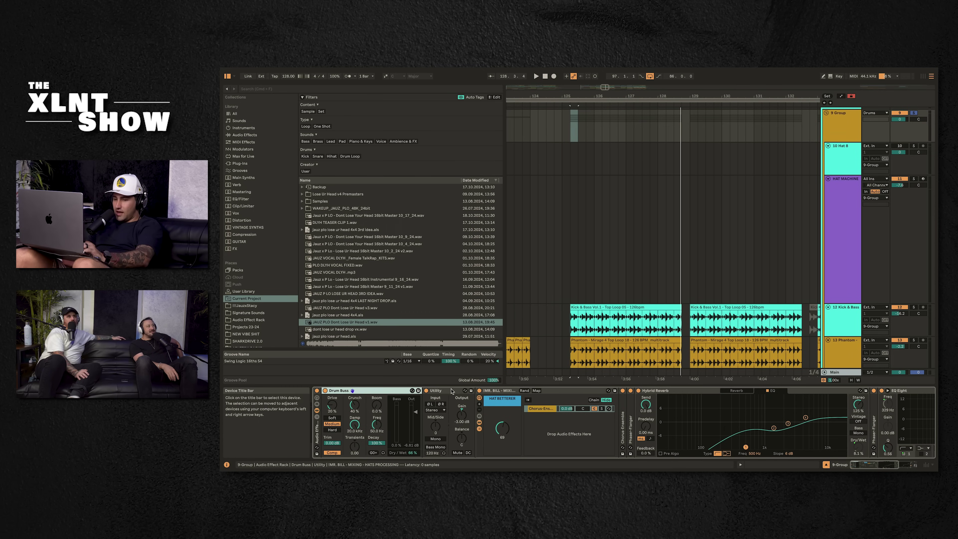
Step: Collapse the hats processing rack and audition 9-Group with Drum Buss bypassed and re-enabled
click(489, 390)
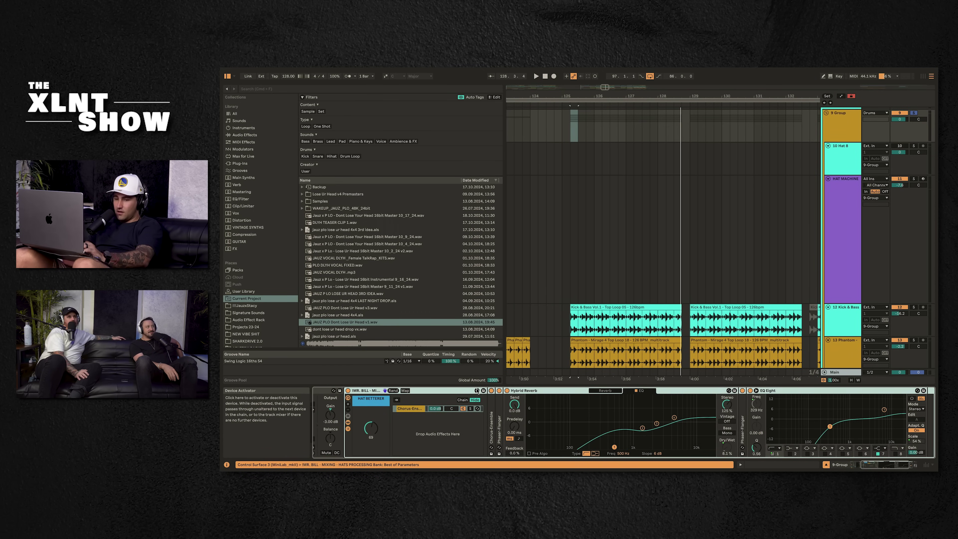
double_click(467, 390)
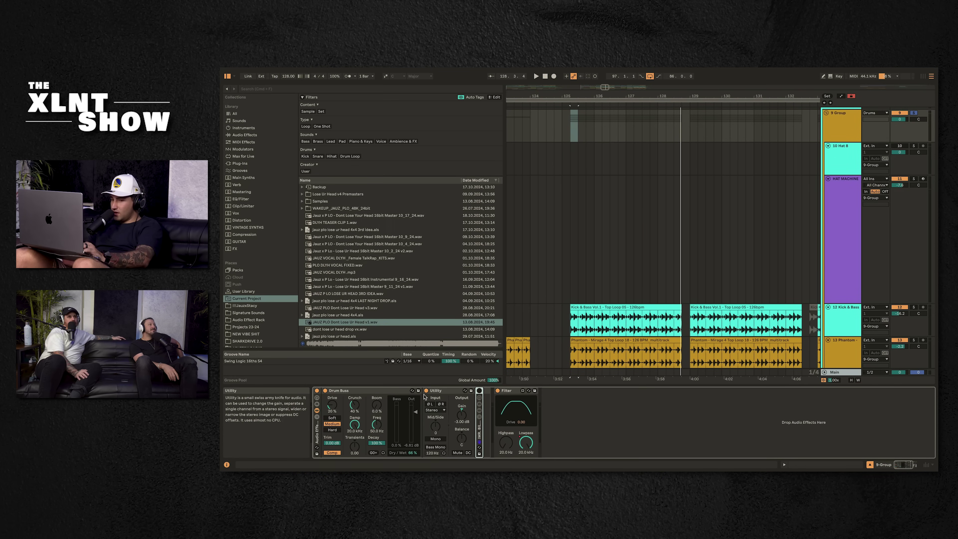
click(325, 391)
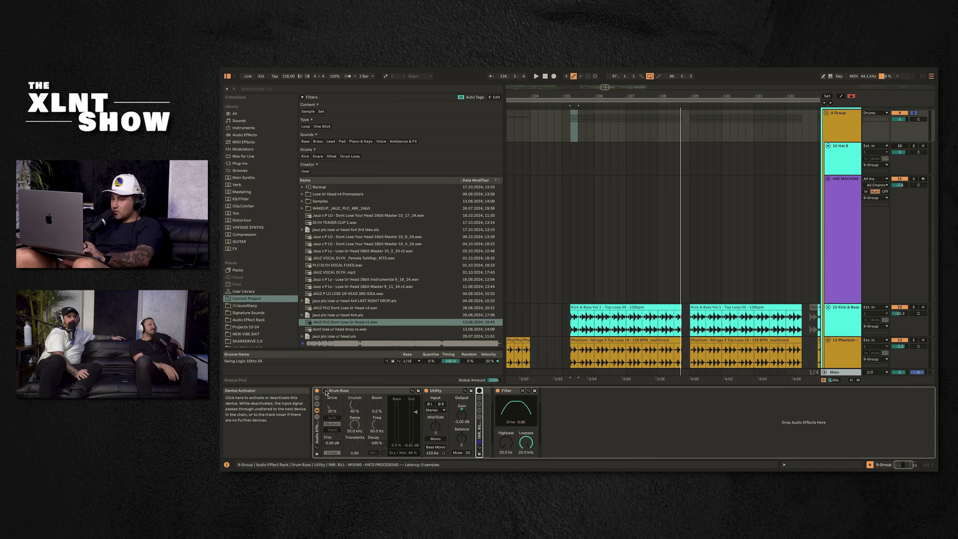
key(space)
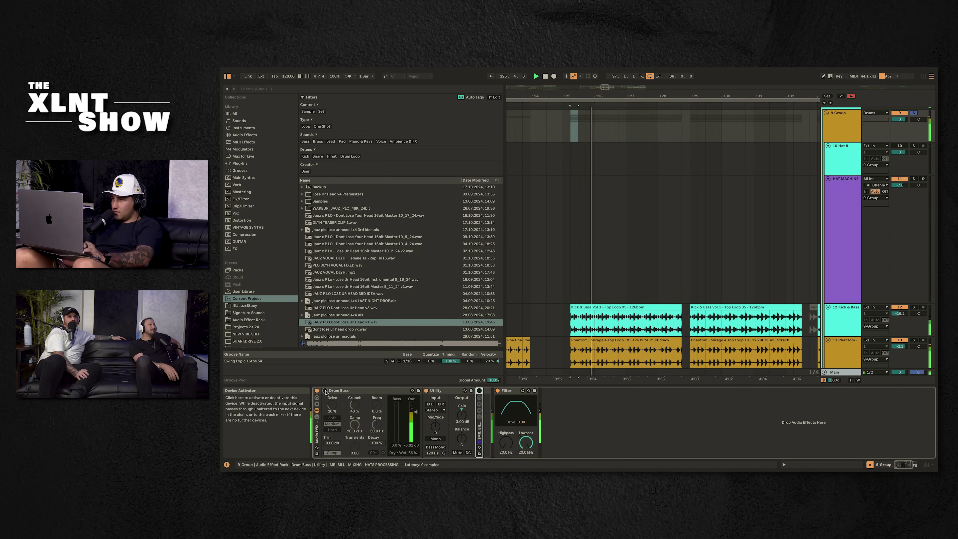
click(325, 391)
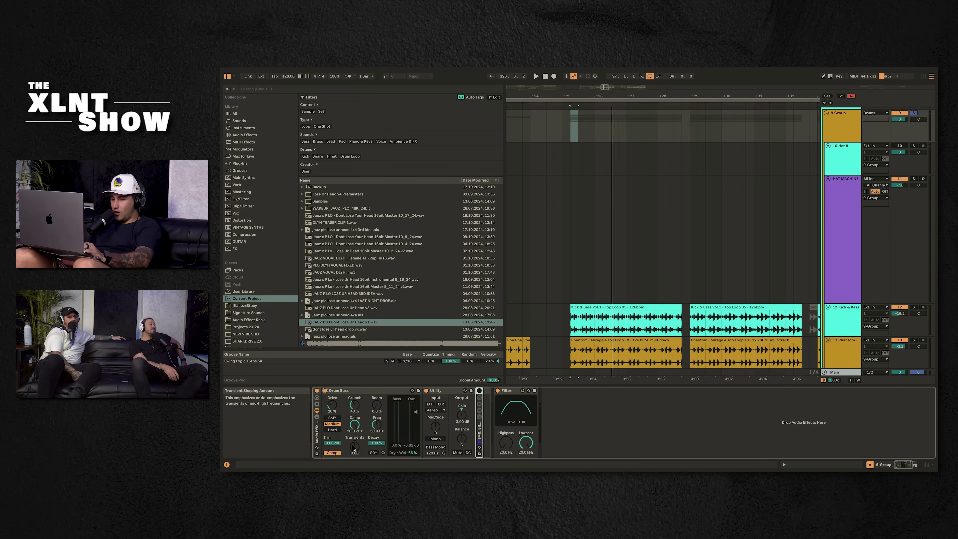
Step: Try Drum Buss Transients at -1.00, compare the loops with the device off and on, and restore Transients to 0.00
drag(355, 448, 355, 464)
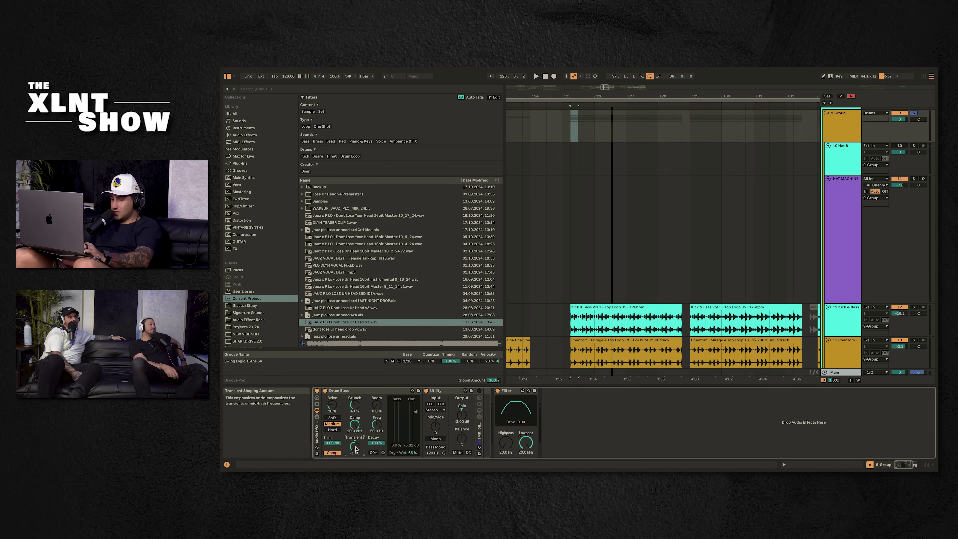
key(space)
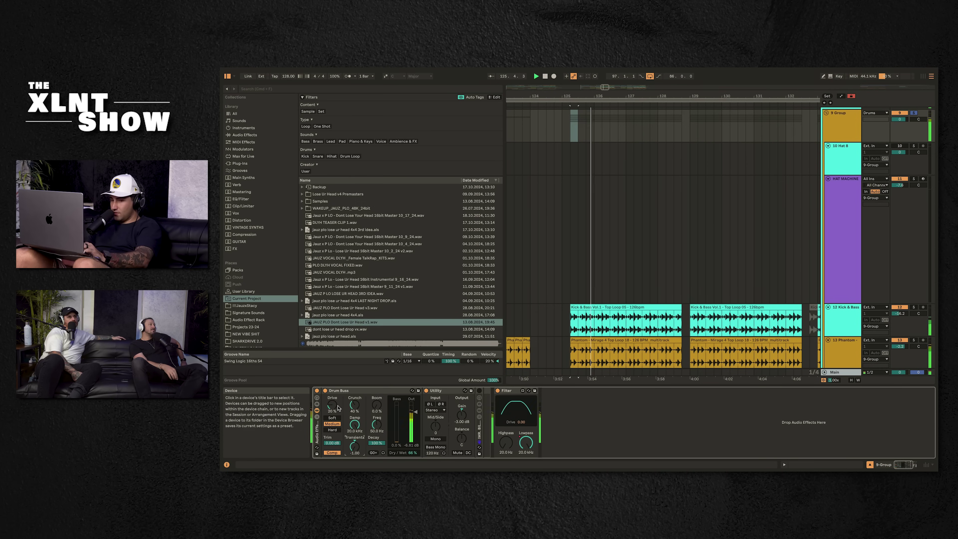
click(325, 391)
click(325, 391)
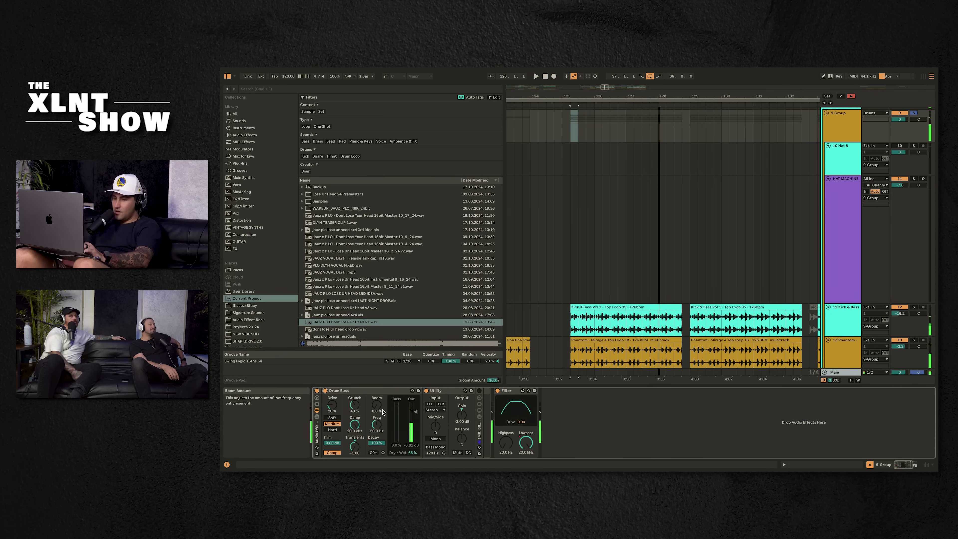
drag(355, 440, 355, 423)
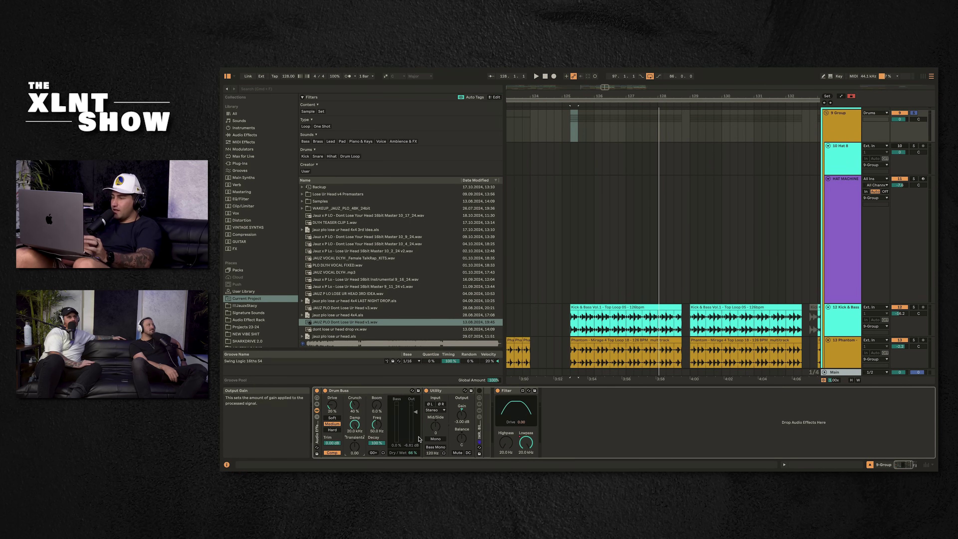
Step: Unfold the hats processing rack and audition 9-Group while switching that rack off and on
double_click(479, 424)
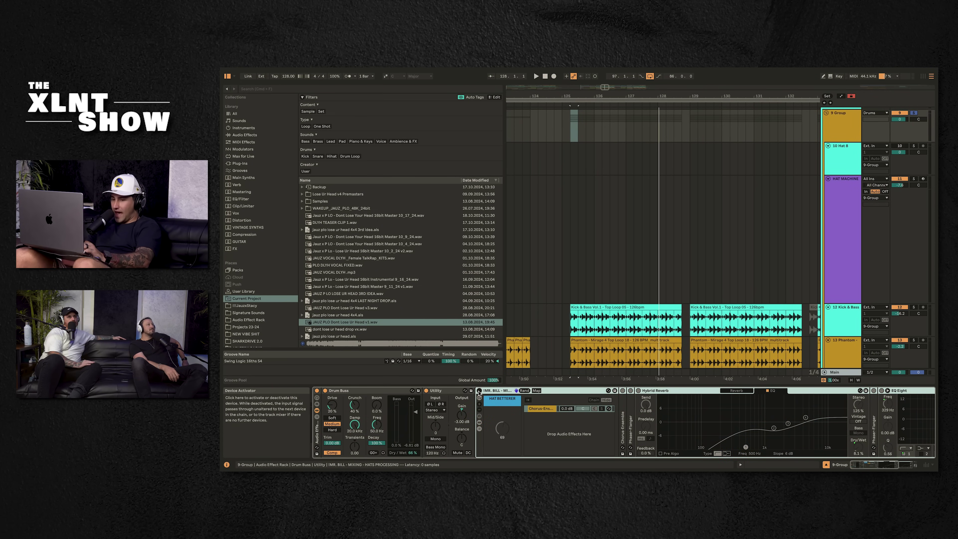
key(space)
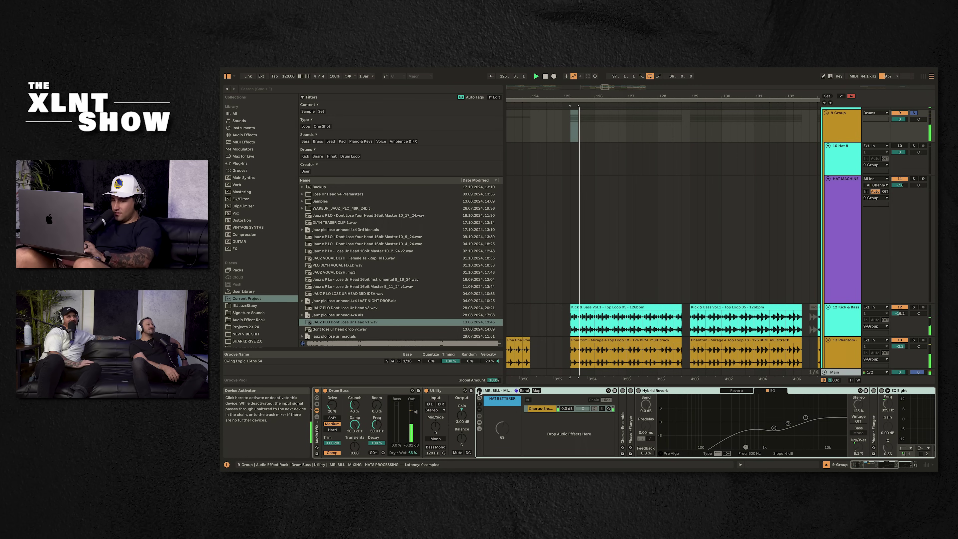
click(479, 391)
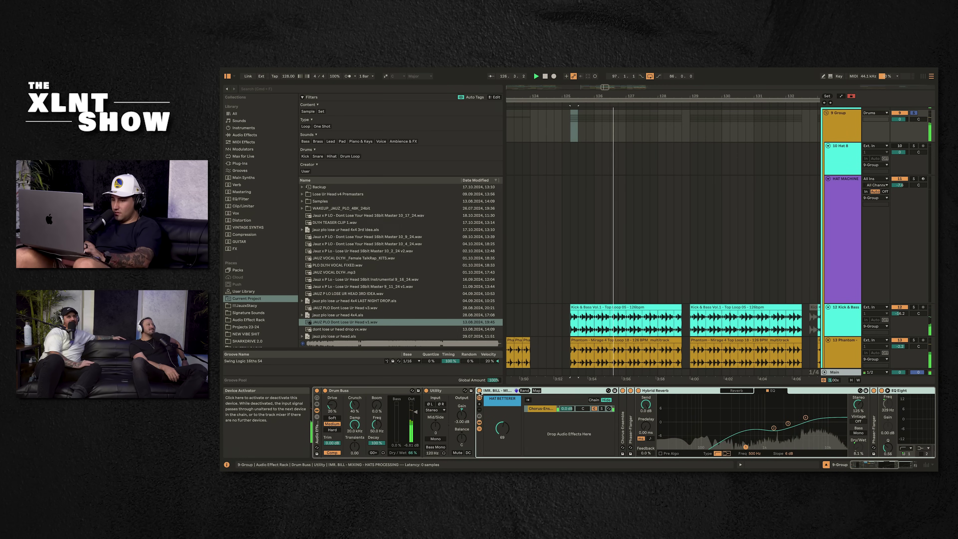
click(480, 391)
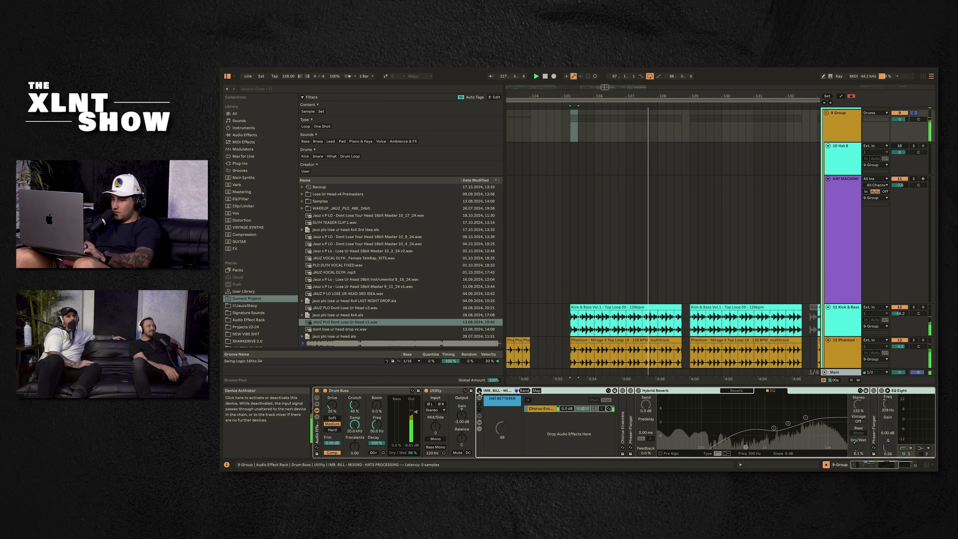
click(479, 392)
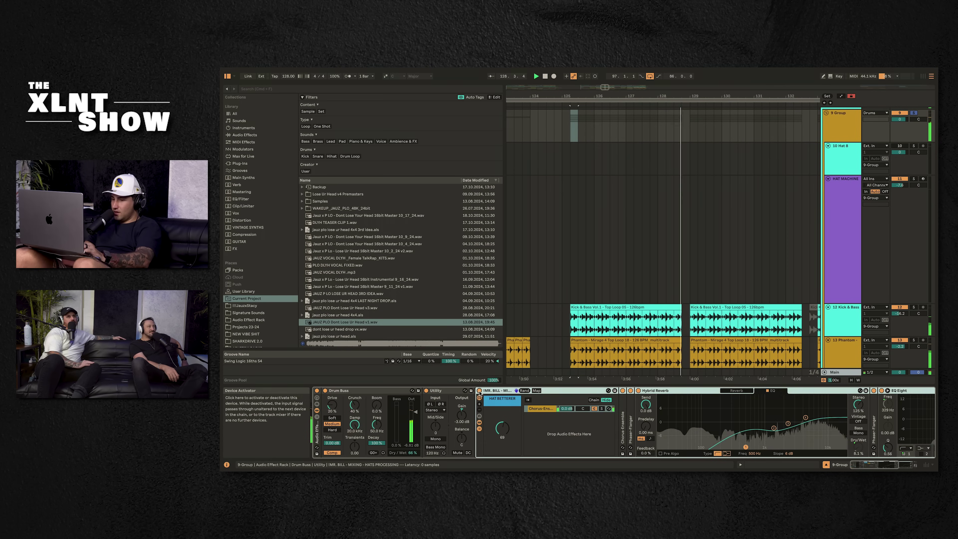
Step: Unfold Chorus-Ensemble and Phaser-Flanger in the hats processing rack to view their settings, and fold them again
double_click(622, 423)
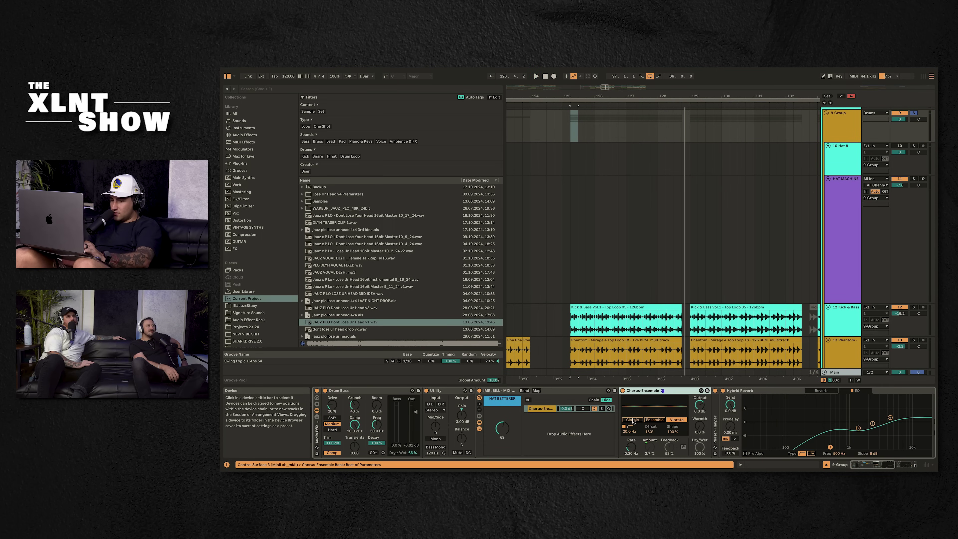
double_click(663, 392)
double_click(631, 406)
double_click(654, 392)
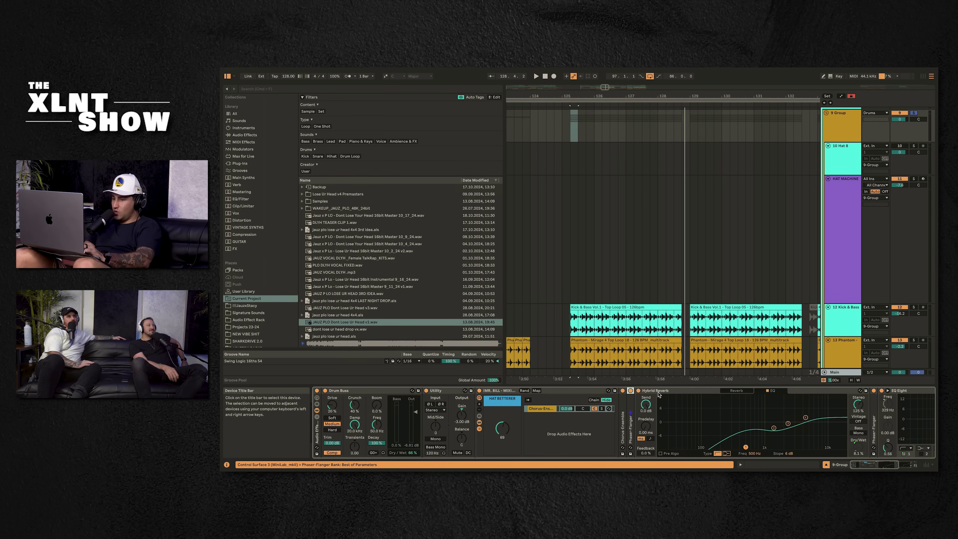
Step: Examine 9-Group's full effect chain from Drum Buss and Utility through Hybrid Reverb, EQ Eight and Filter
scroll(655, 433, right, 5)
scroll(655, 433, right, 3)
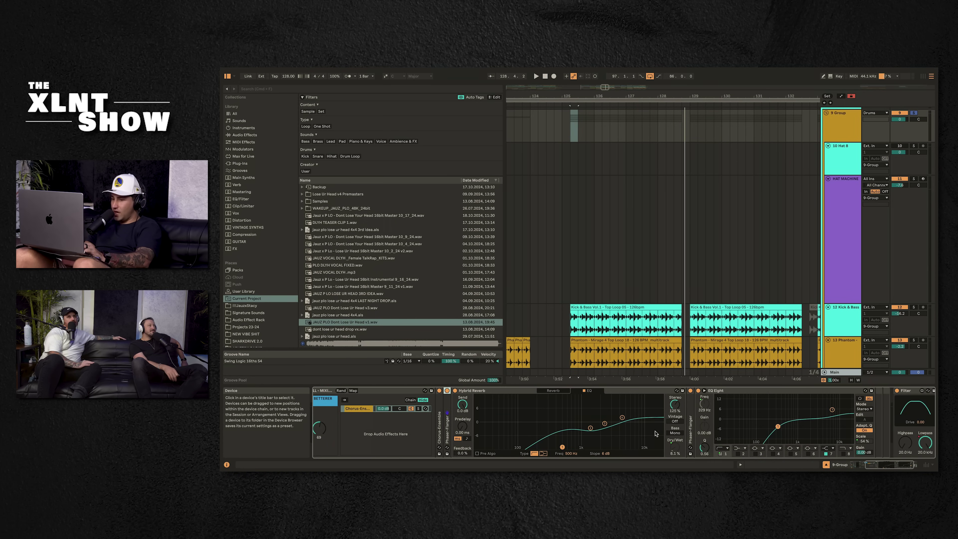
scroll(655, 433, left, 5)
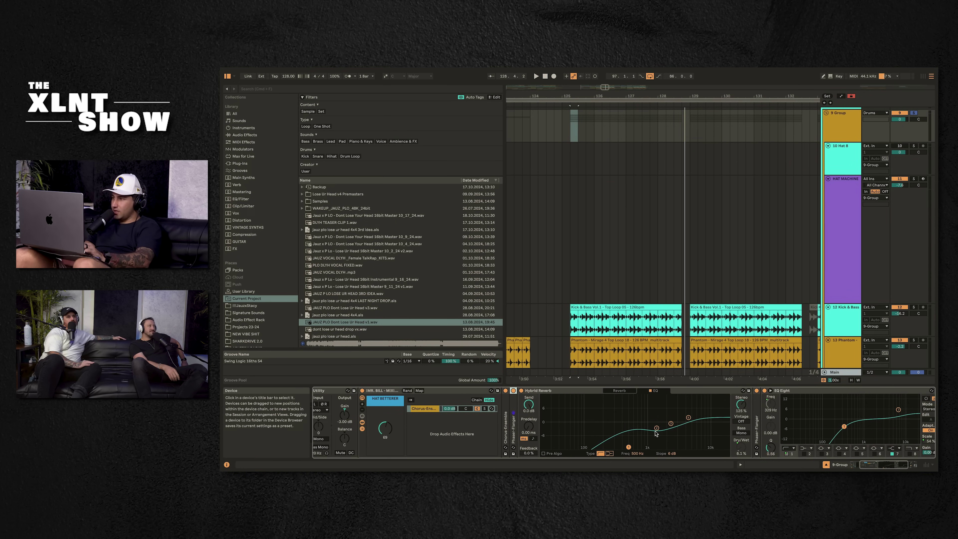
scroll(655, 433, left, 6)
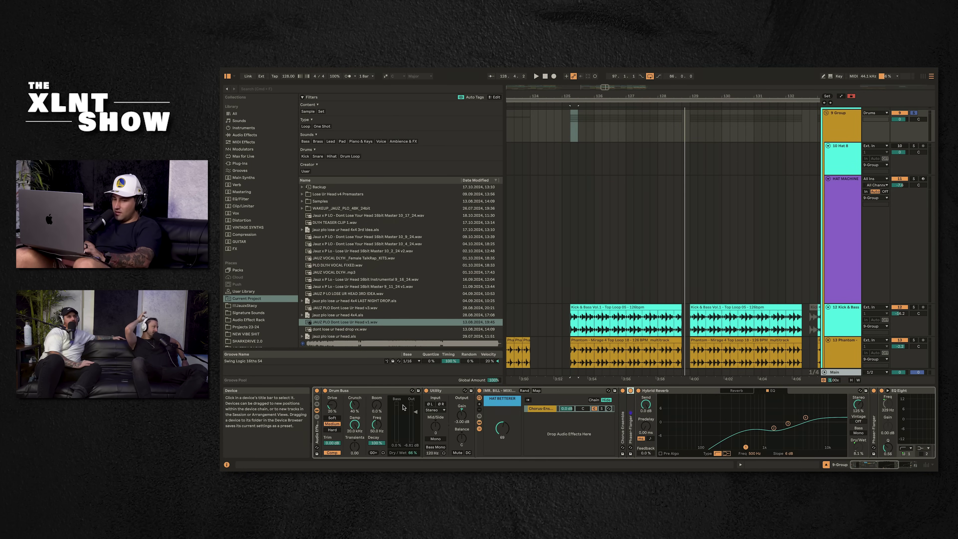
scroll(558, 422, right, 4)
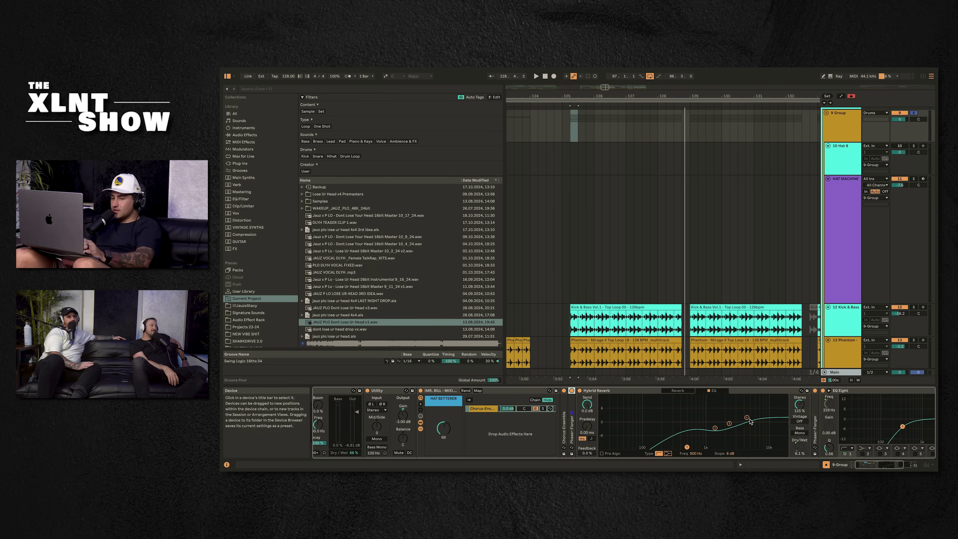
scroll(724, 416, left, 4)
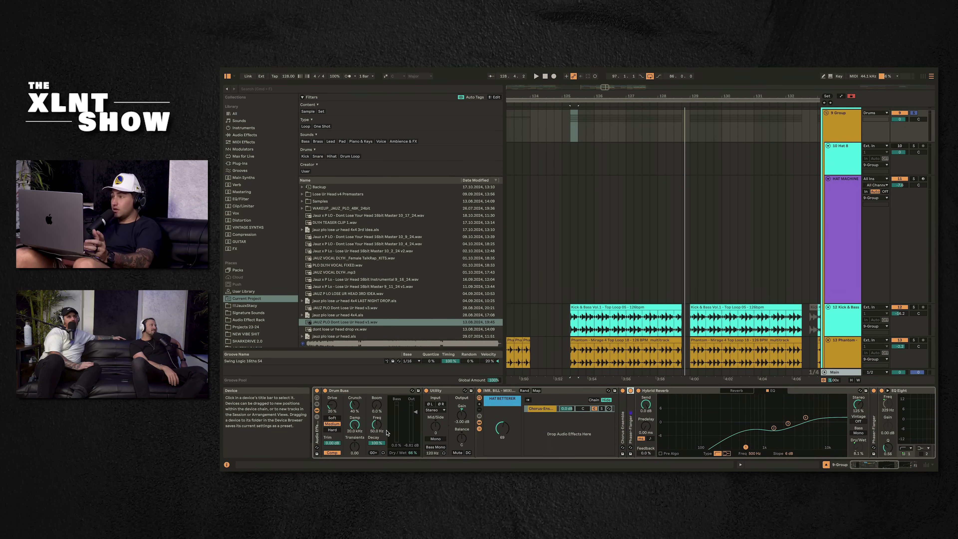
scroll(415, 422, right, 2)
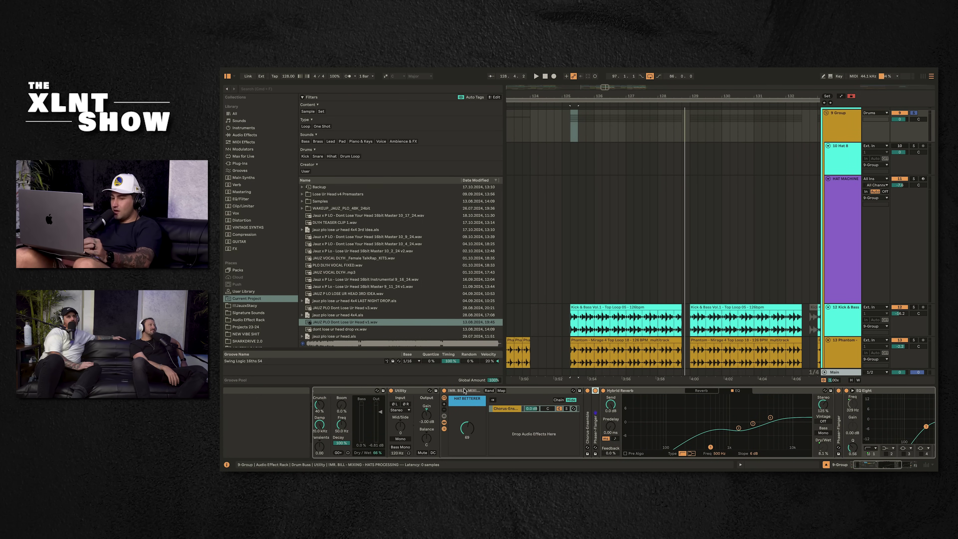
Step: Bypass Drum Buss, audition 9-Group without it, and unfold the Phaser-Flanger device
scroll(490, 396, left, 2)
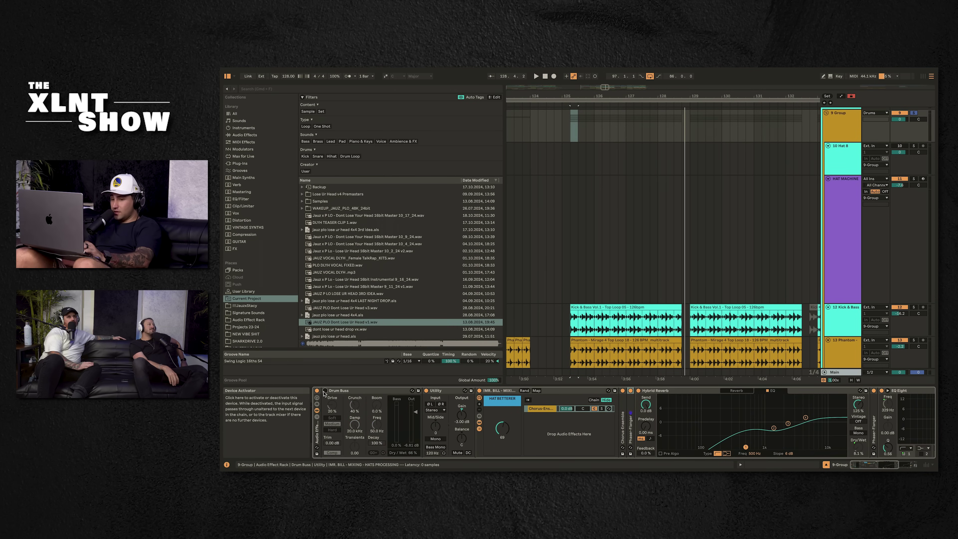
key(space)
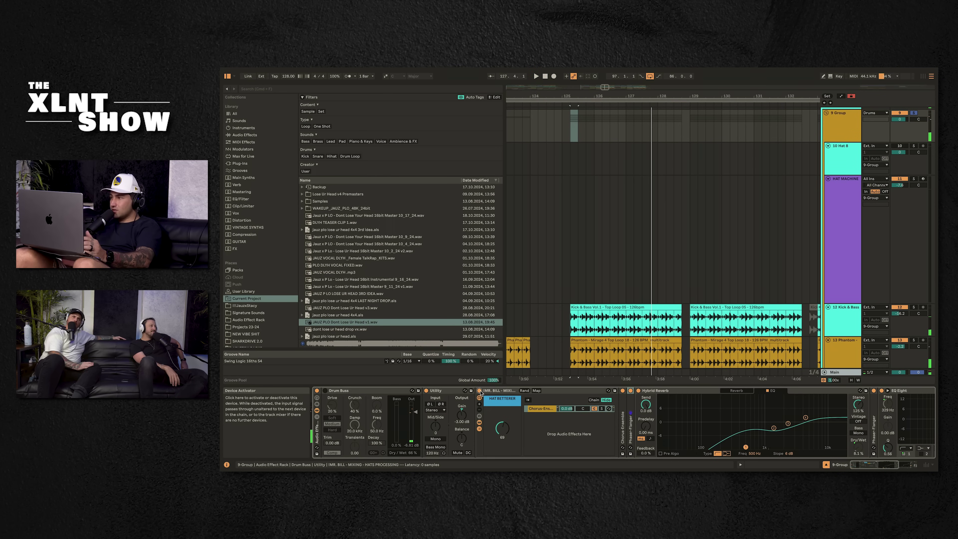
double_click(630, 430)
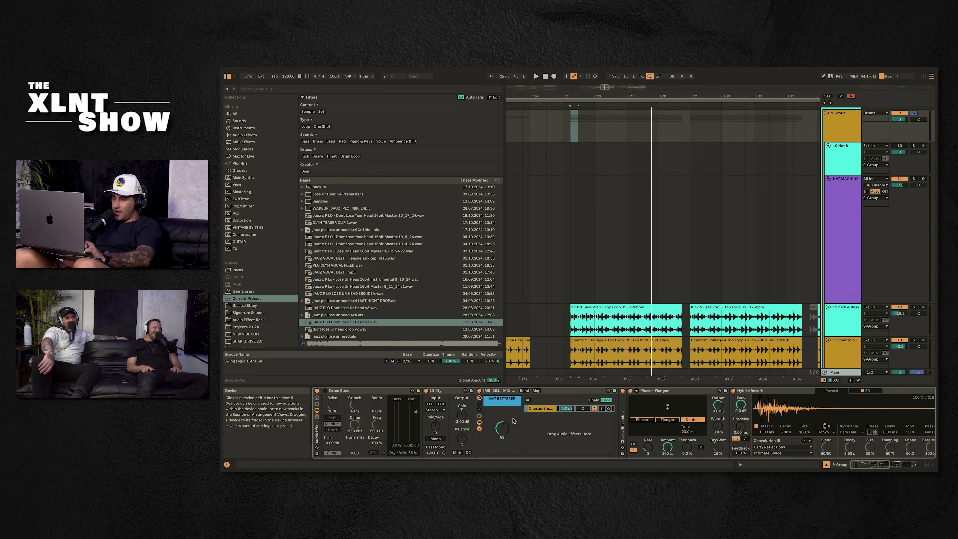
Step: Audition 9-Group with its whole audio effect rack bypassed and switch the rack back on for comparison
click(317, 390)
key(space)
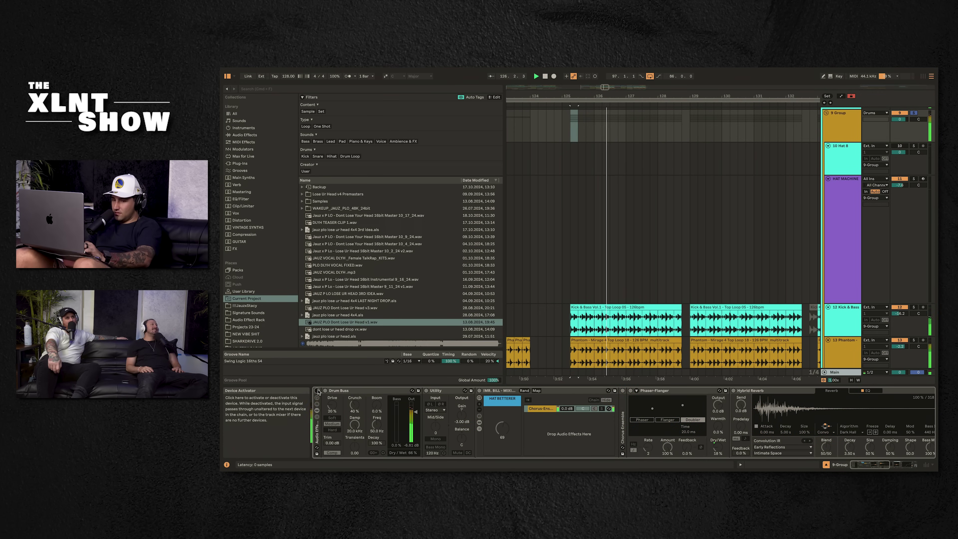
click(317, 391)
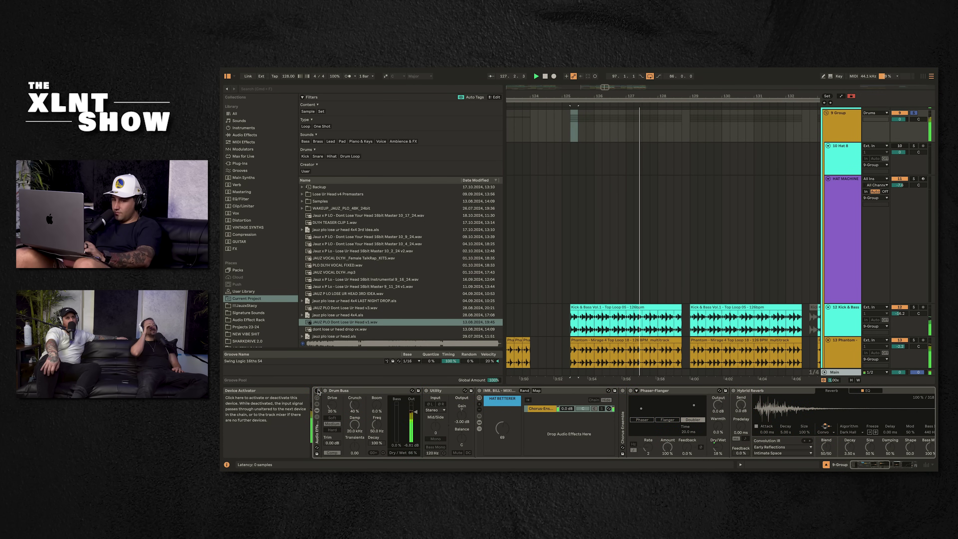
click(317, 391)
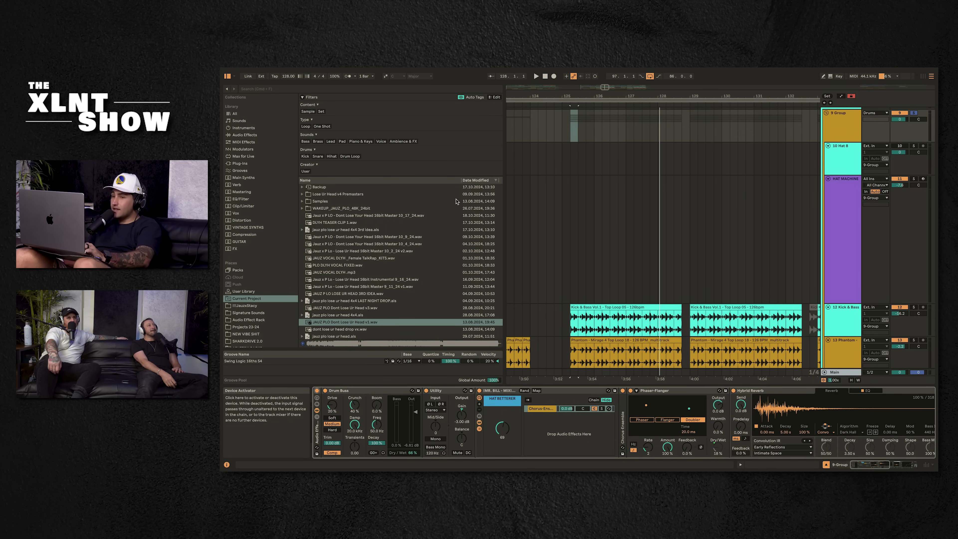
Step: Replay 9-Group from bar 125 and compare its sound with the whole effect rack switched off and on
click(562, 124)
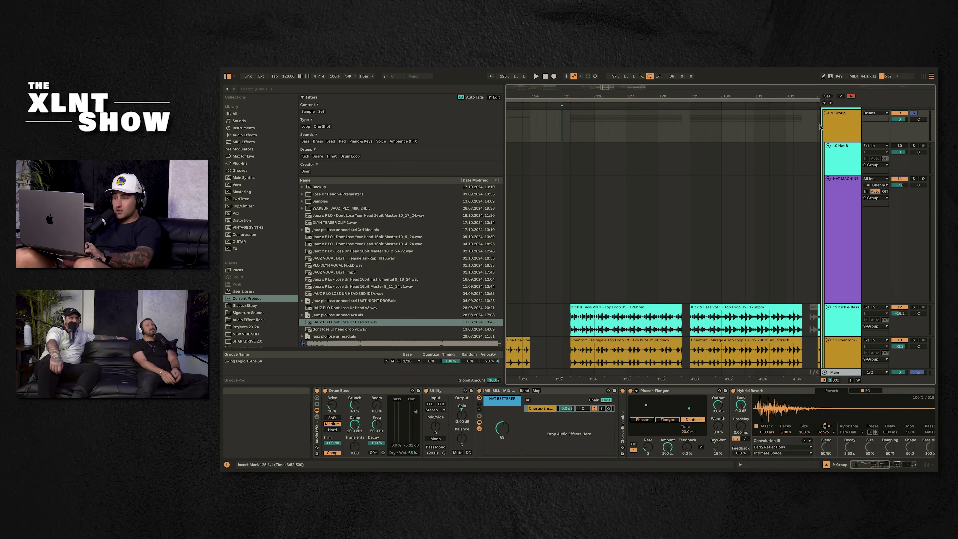
click(829, 125)
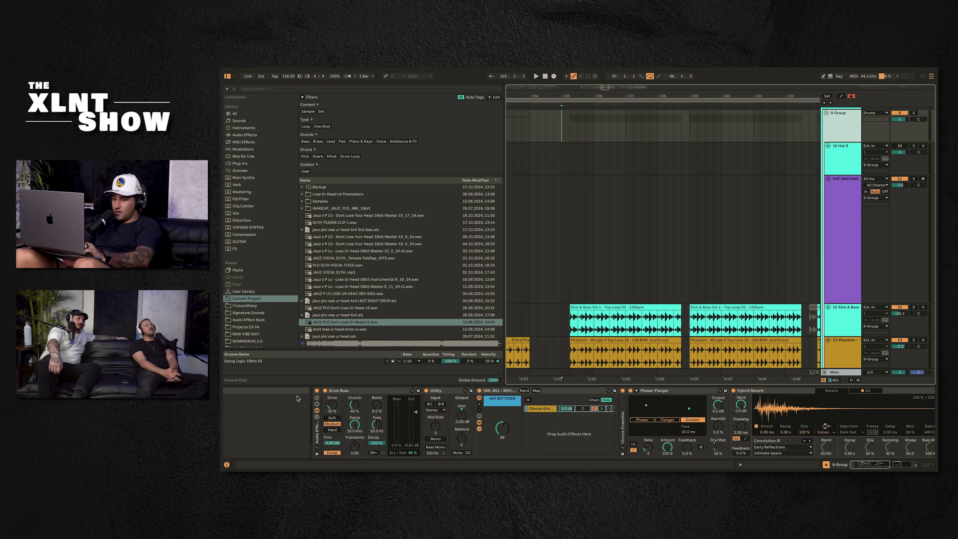
click(316, 391)
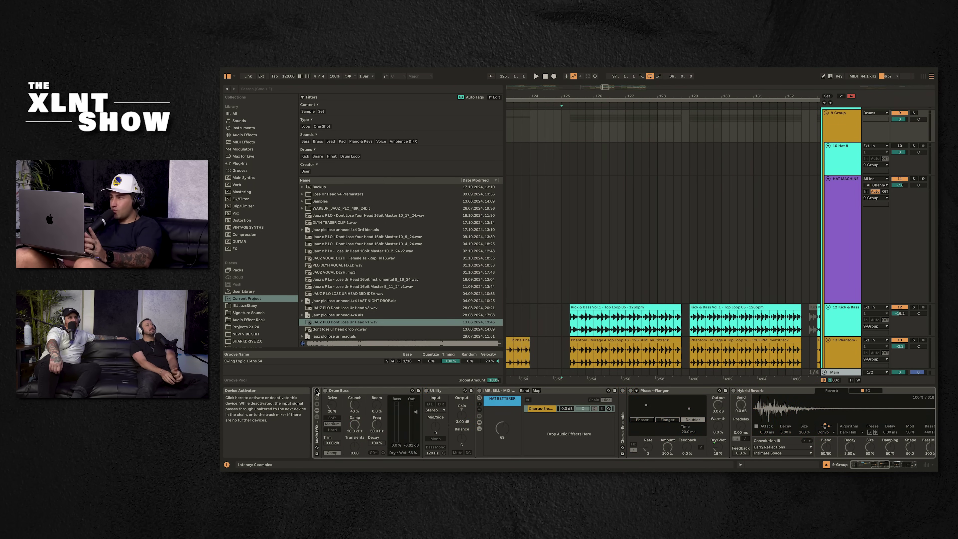
key(space)
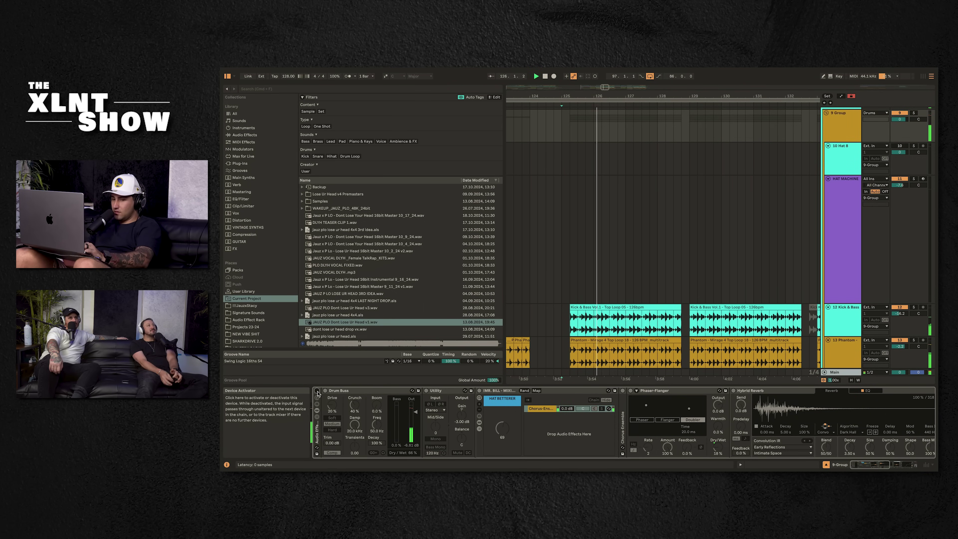
click(317, 391)
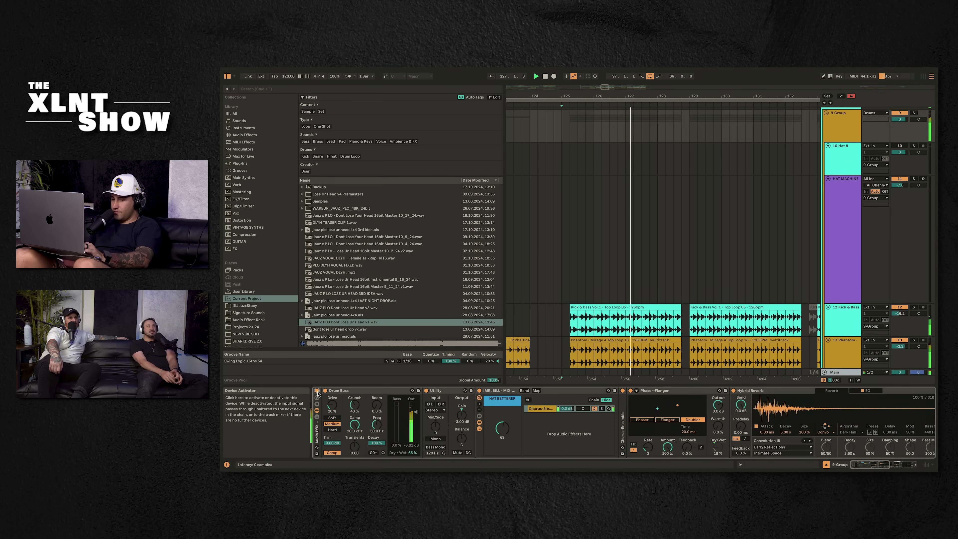
click(317, 391)
click(317, 391)
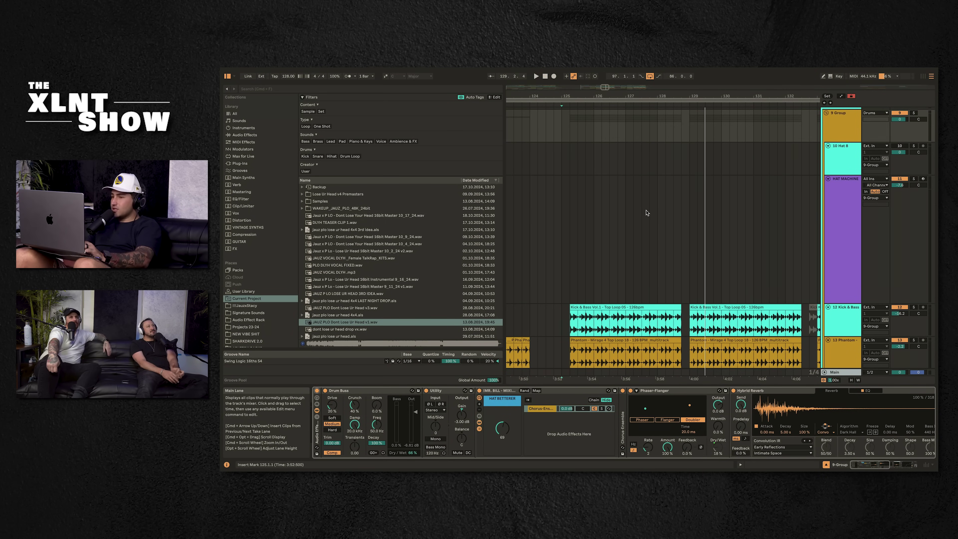
Step: Fold 9-Group and select the Claps group in the drum section
scroll(646, 212, up, 5)
click(825, 182)
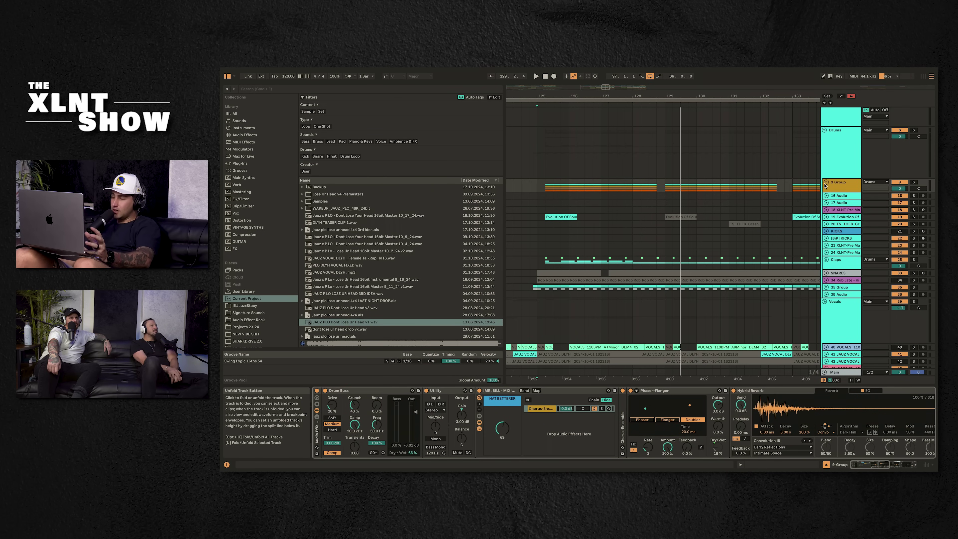
scroll(826, 185, down, 2)
click(827, 211)
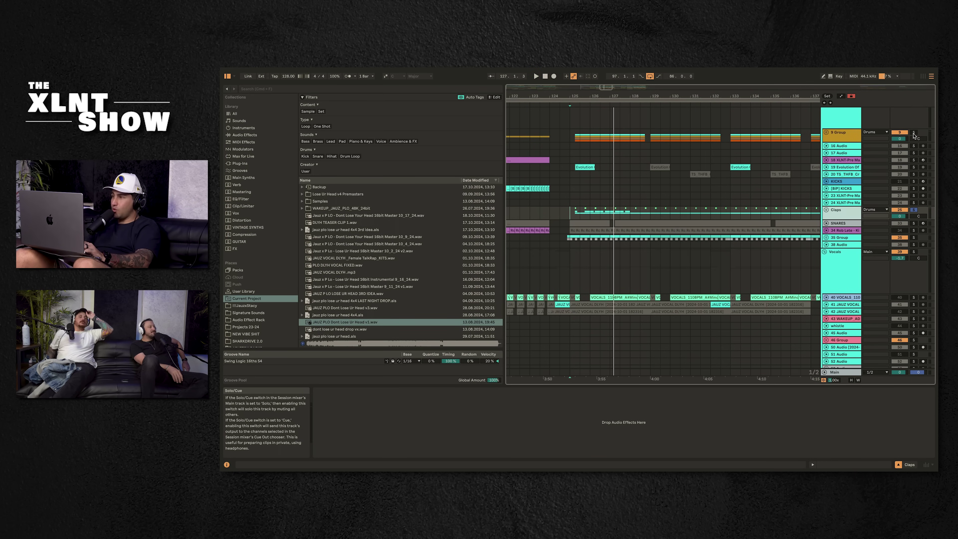
Step: Solo 9-Group and the Claps group in turn and audition each one
key(space)
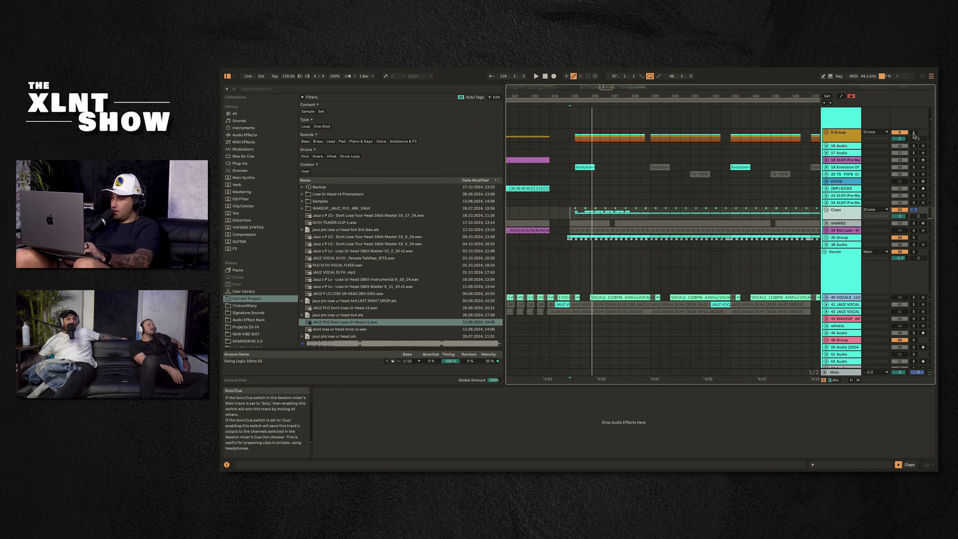
click(914, 133)
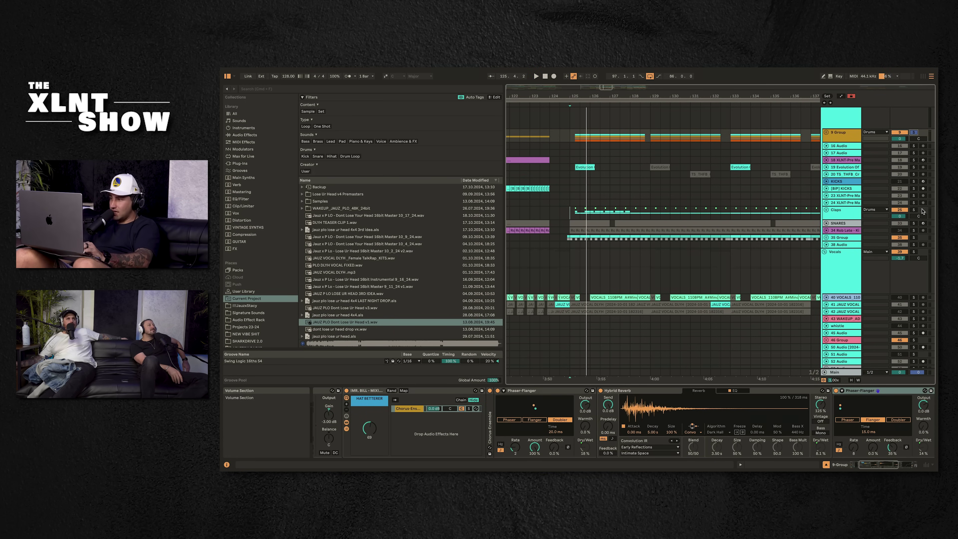
click(914, 209)
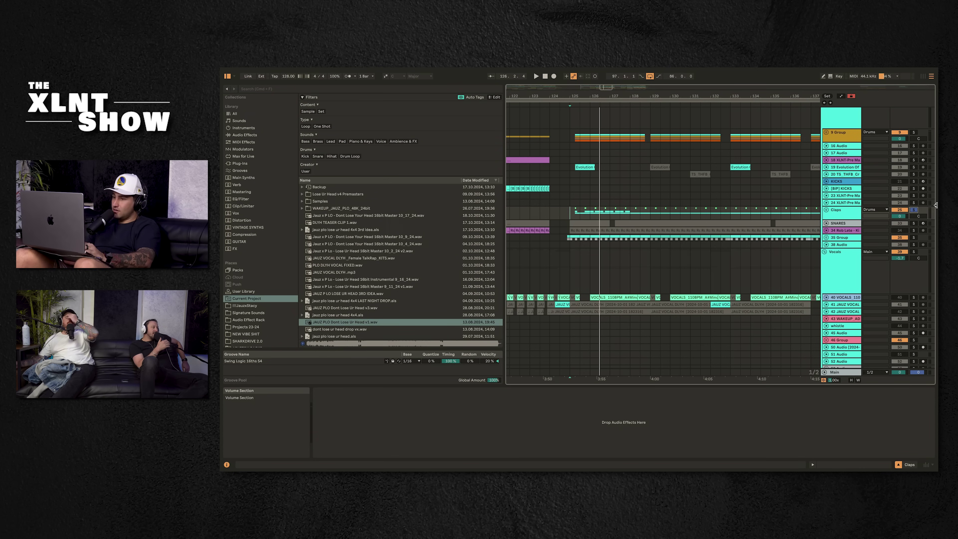
key(space)
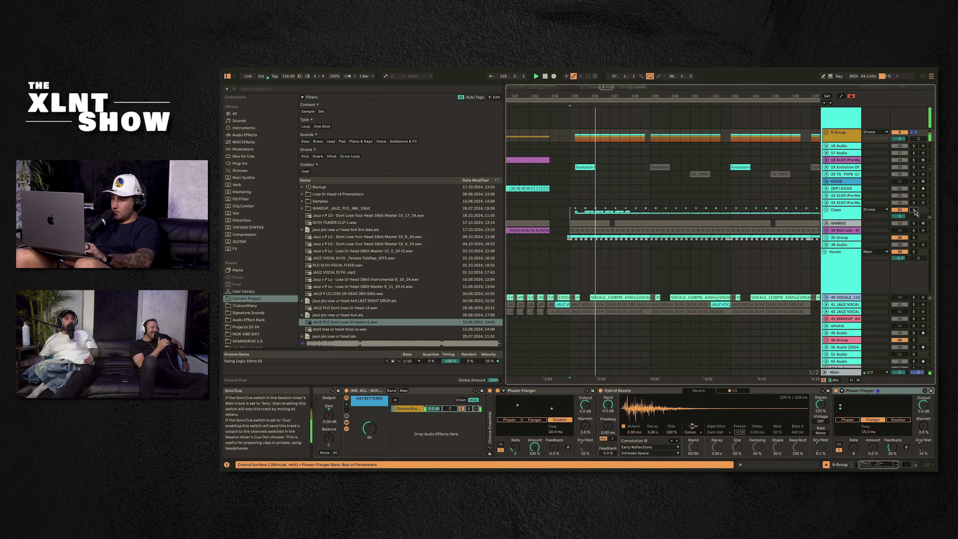
click(914, 211)
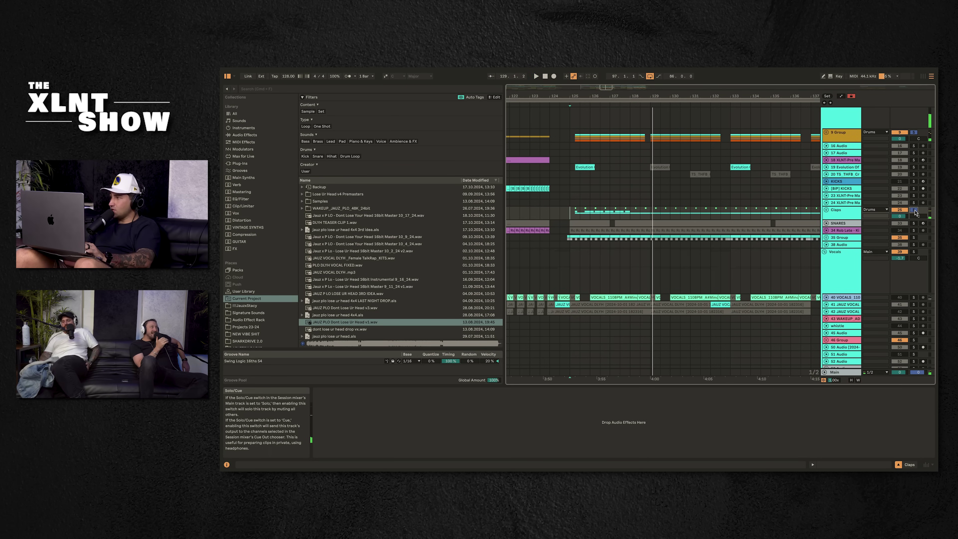
Step: Fold the Drums group and check its effect chain of Pro-Q 3, API 2500 bus compressor and KClip3
scroll(773, 195, up, 3)
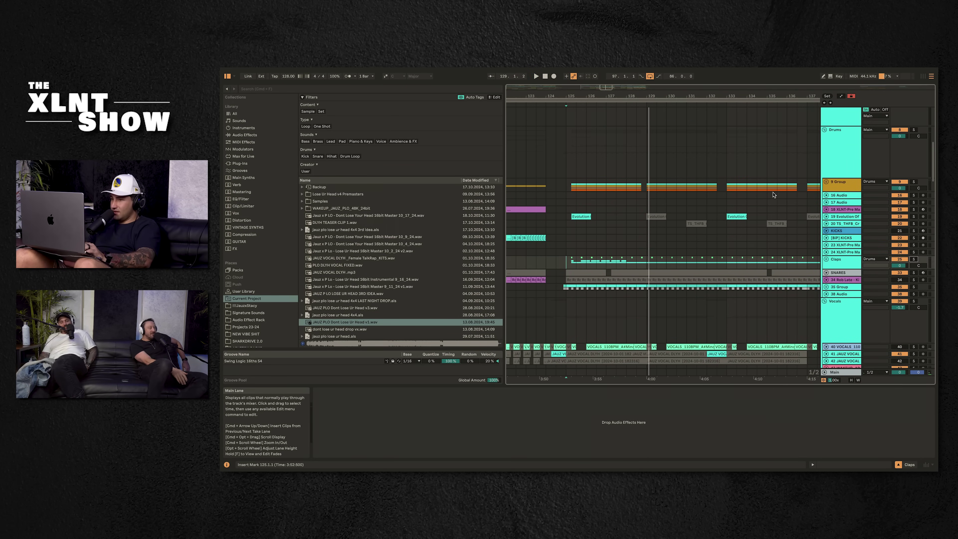
key(Left)
key(Left)
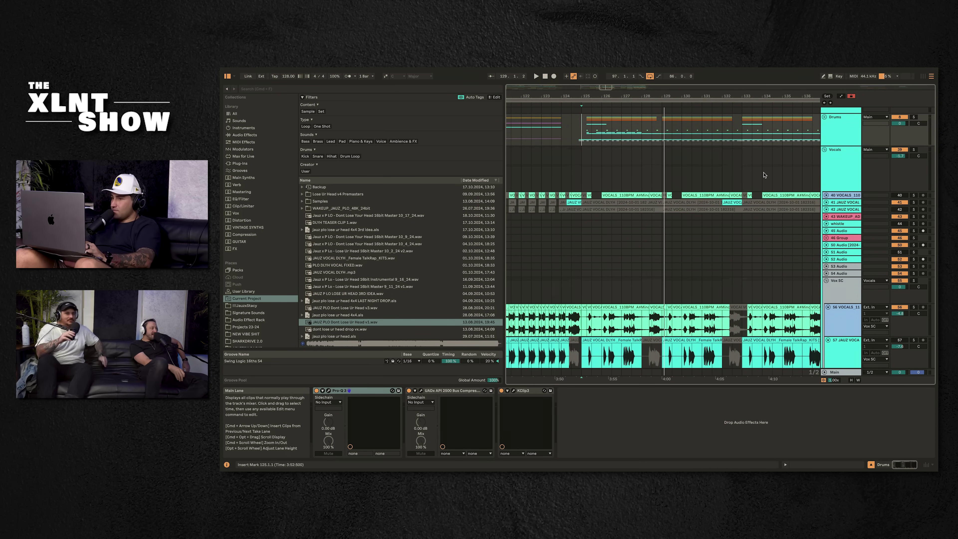
scroll(771, 174, up, 1)
click(512, 389)
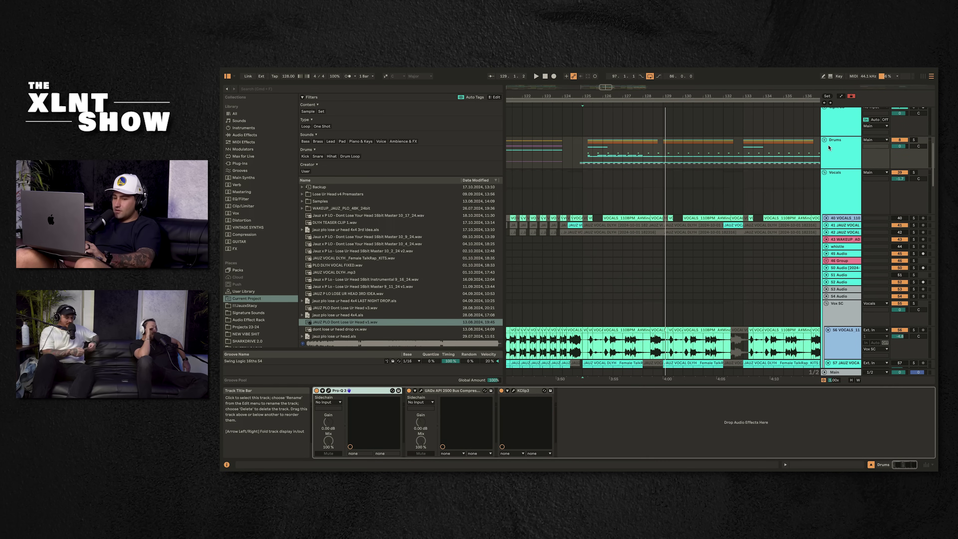
click(514, 391)
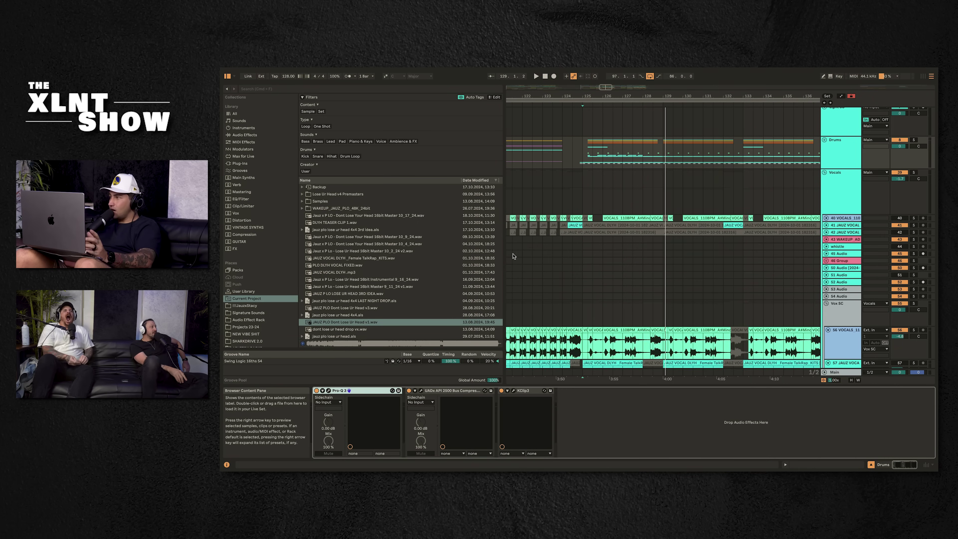
click(481, 254)
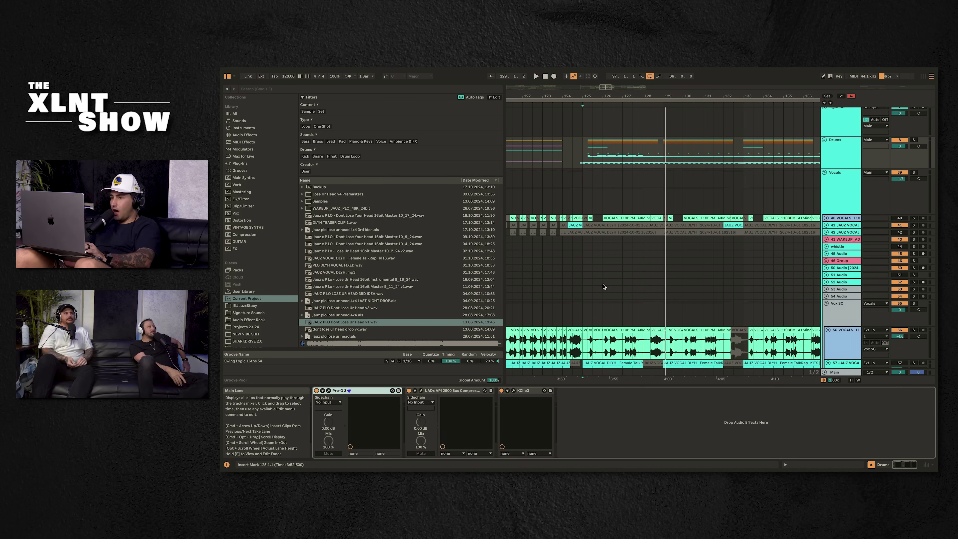
Step: Fold the Vocals and Bass groups to compact the arrangement
scroll(605, 278, up, 3)
click(825, 210)
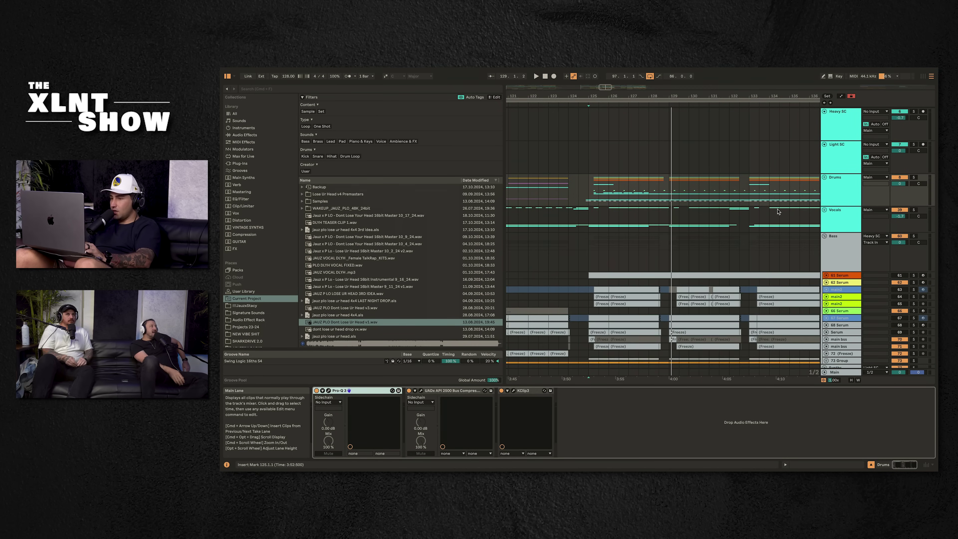
scroll(778, 211, up, 3)
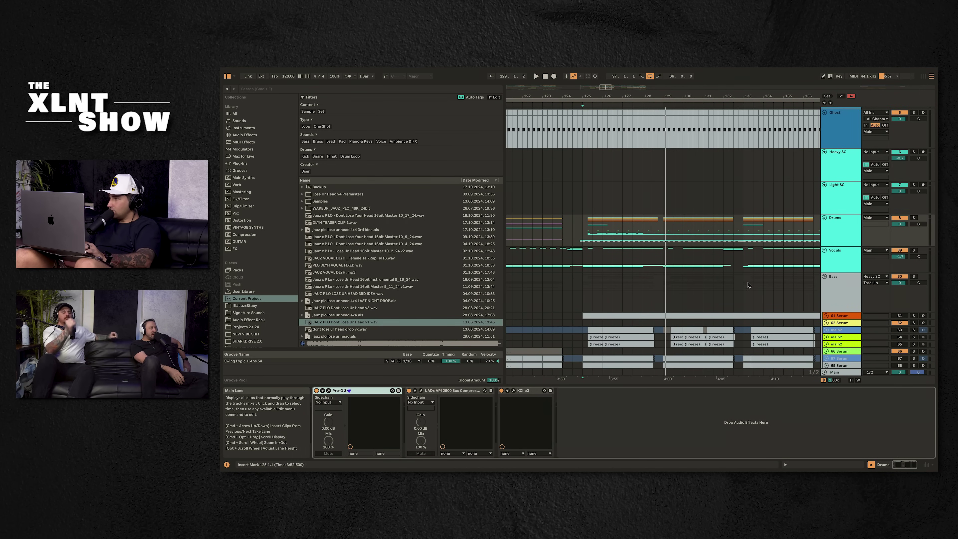
scroll(748, 285, down, 2)
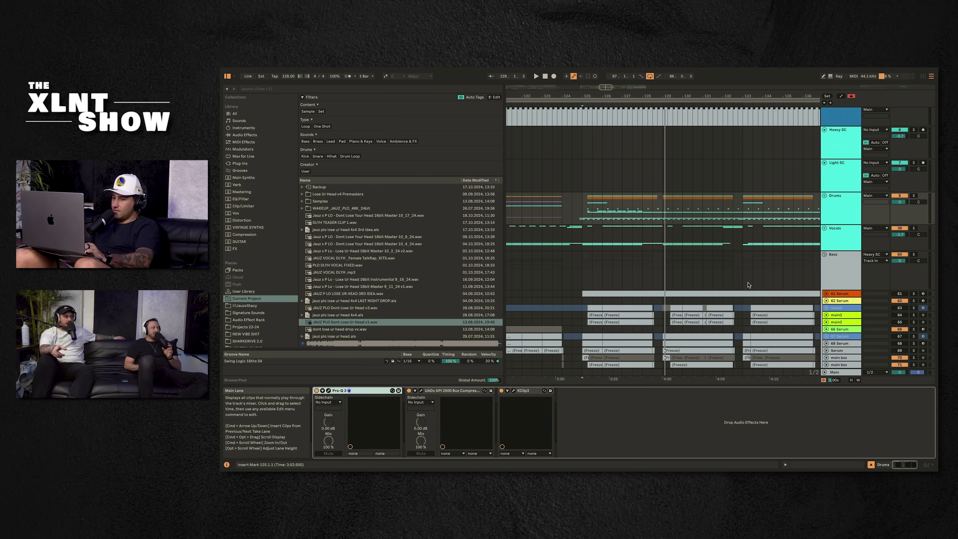
click(824, 254)
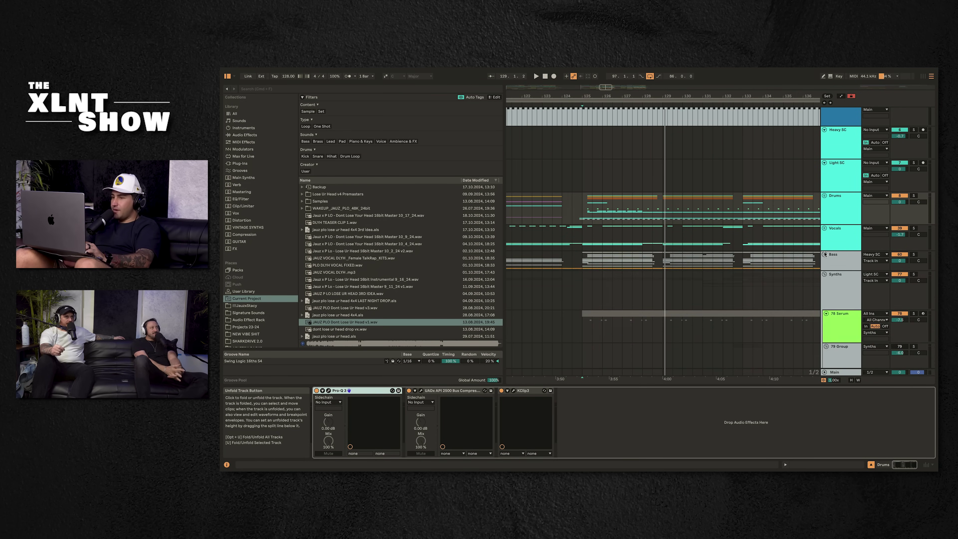
click(827, 254)
scroll(693, 254, down, 3)
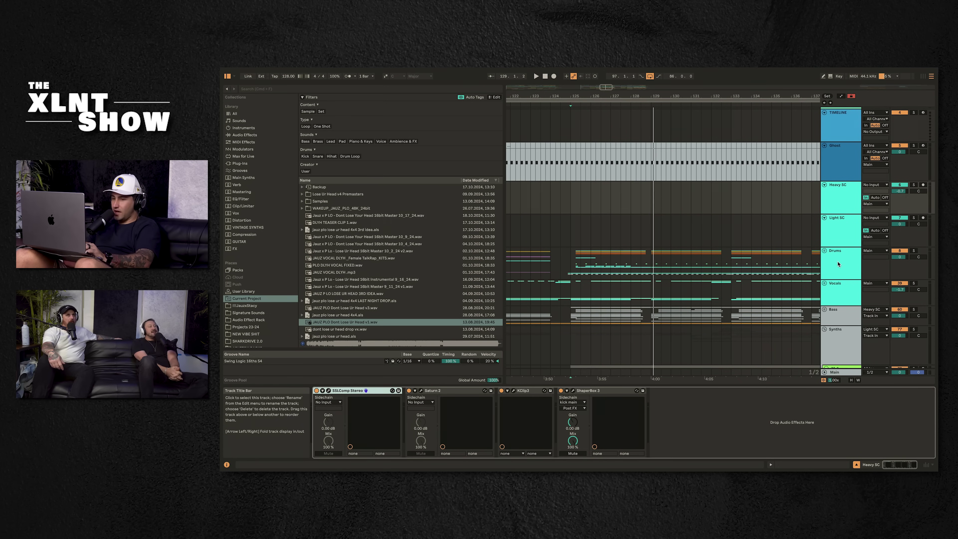
Step: Open the Drums group's KClip3 window and loop two bars of the arrangement, from bar 133 to bar 135
click(608, 256)
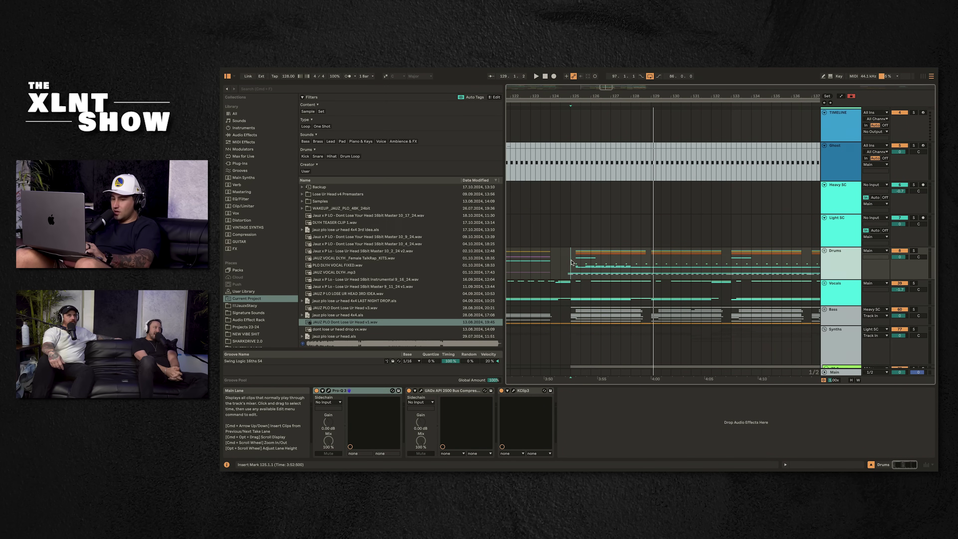
click(513, 390)
drag(685, 257, 536, 295)
click(721, 271)
drag(734, 271, 772, 265)
key(super+l)
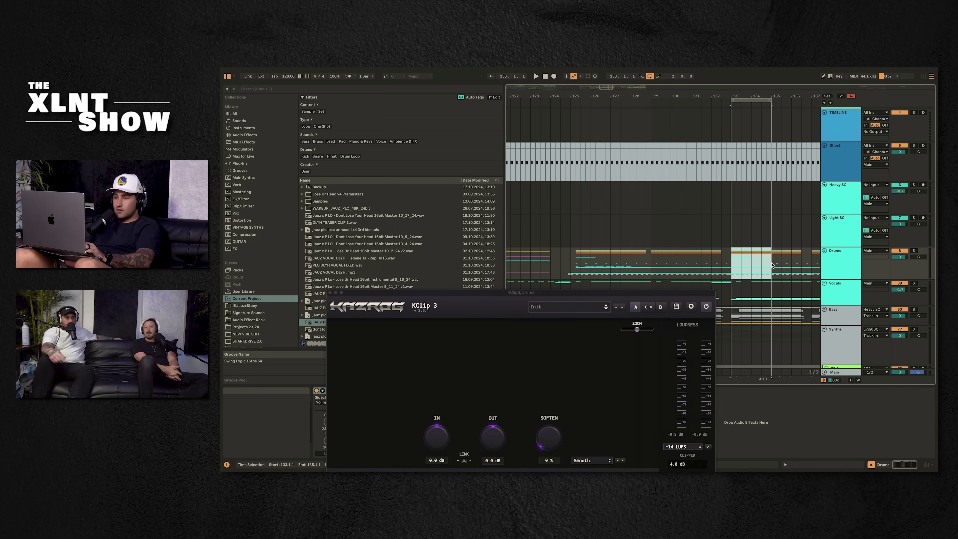
drag(678, 294, 650, 166)
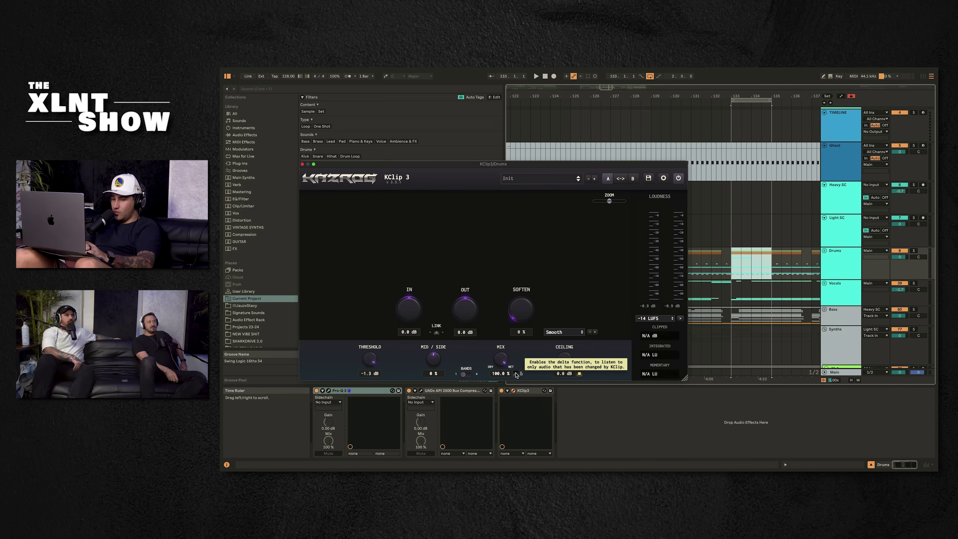
Step: Enable KClip 3's delta function and audition the soloed Drums group over the loop
click(516, 373)
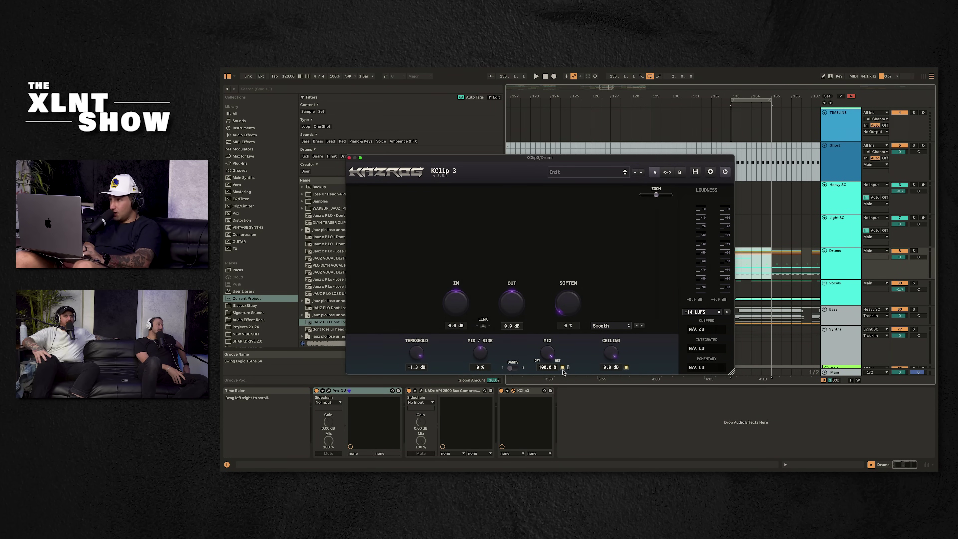
key(space)
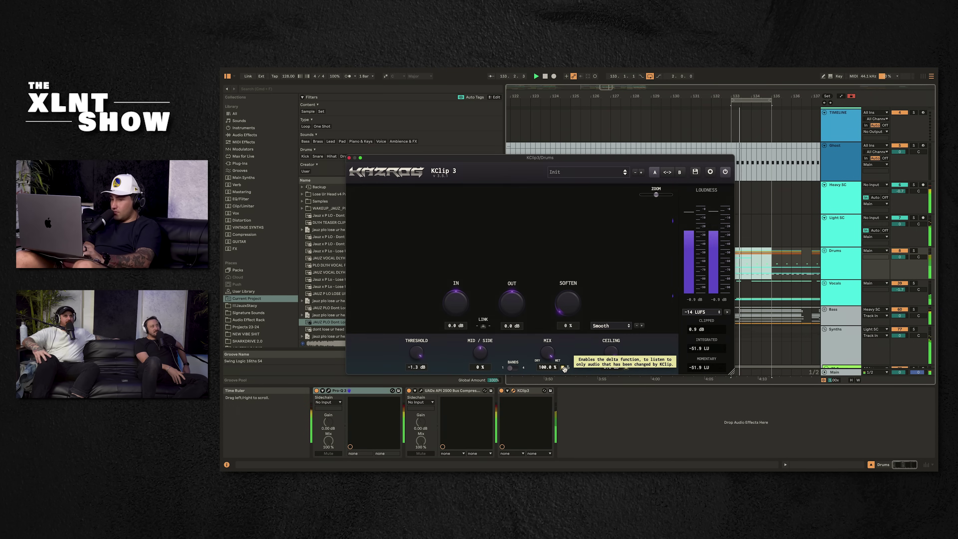
click(913, 250)
click(843, 269)
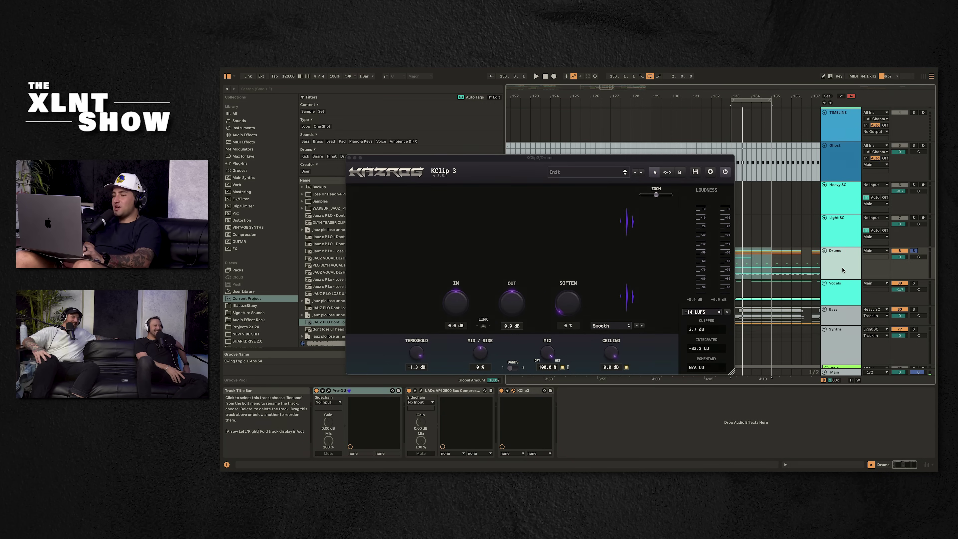
scroll(777, 264, left, 3)
Step: Reset KClip 3's threshold to 0.0 dB, and try an input gain of 1.1 dB before resetting it to 0.0 dB
double_click(417, 353)
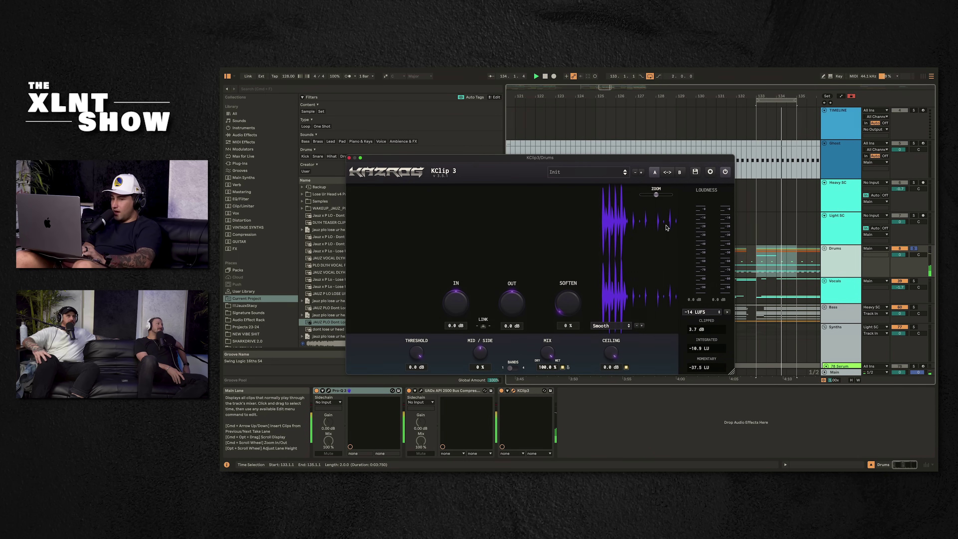
drag(455, 313, 455, 309)
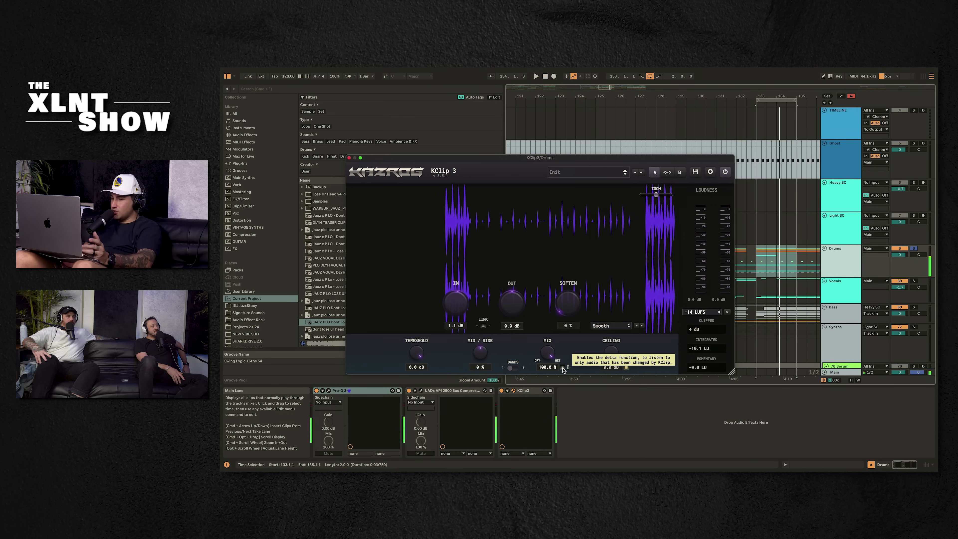
double_click(461, 306)
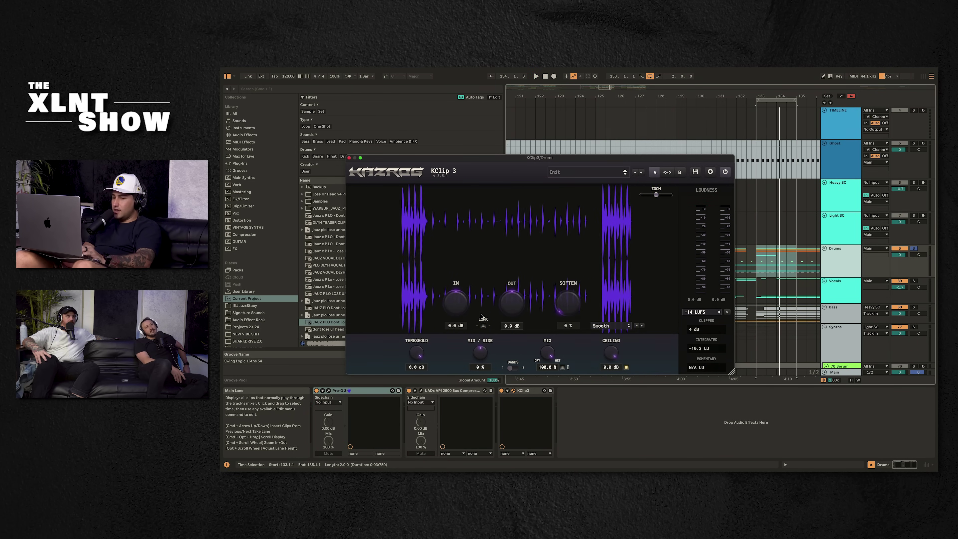
Step: Turn on KClip 3's delta listening again and lower the threshold to -1.3 dB while the drum loop plays
click(563, 368)
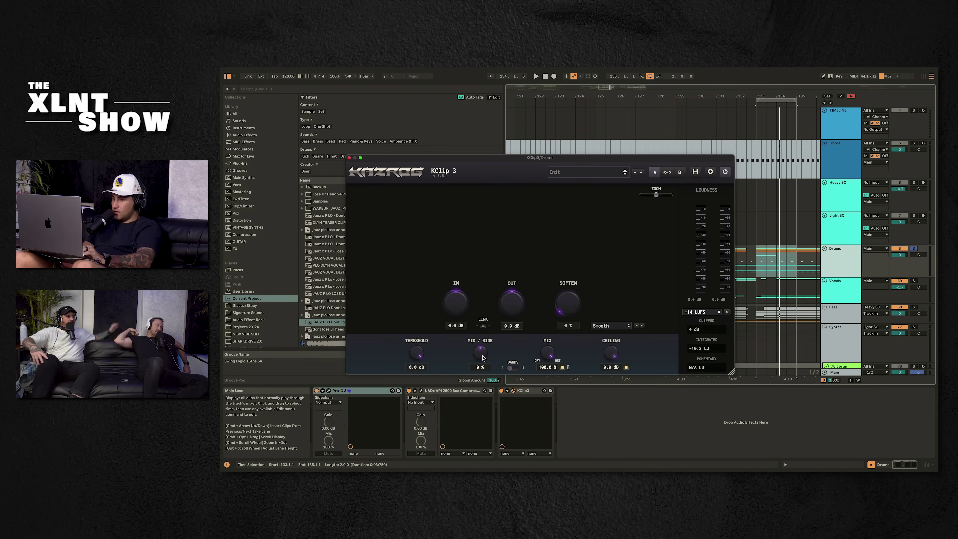
mouse_move(486, 347)
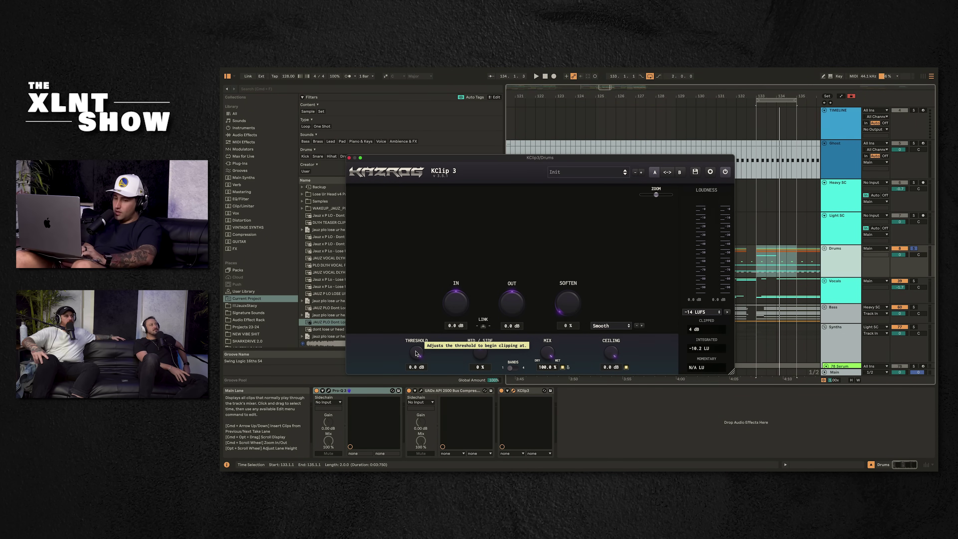
key(space)
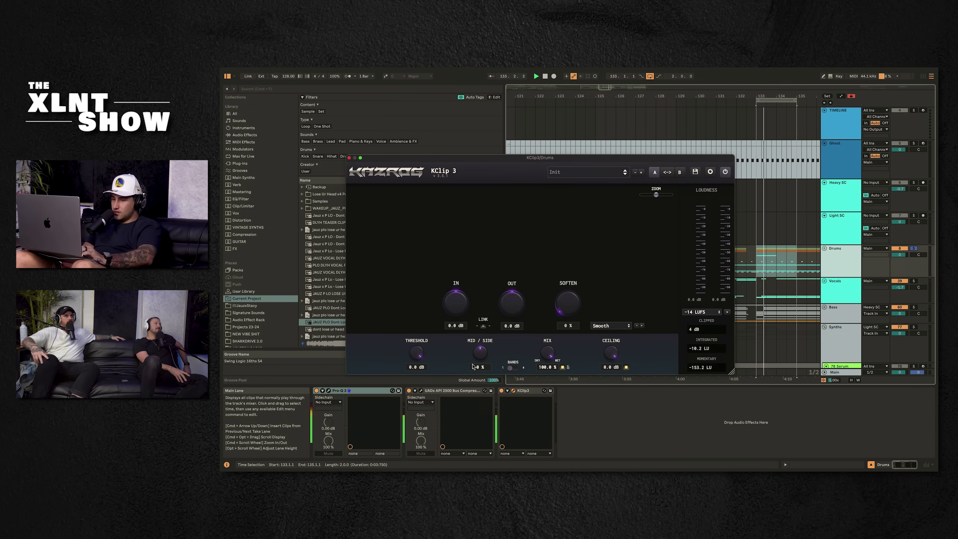
drag(416, 354, 417, 361)
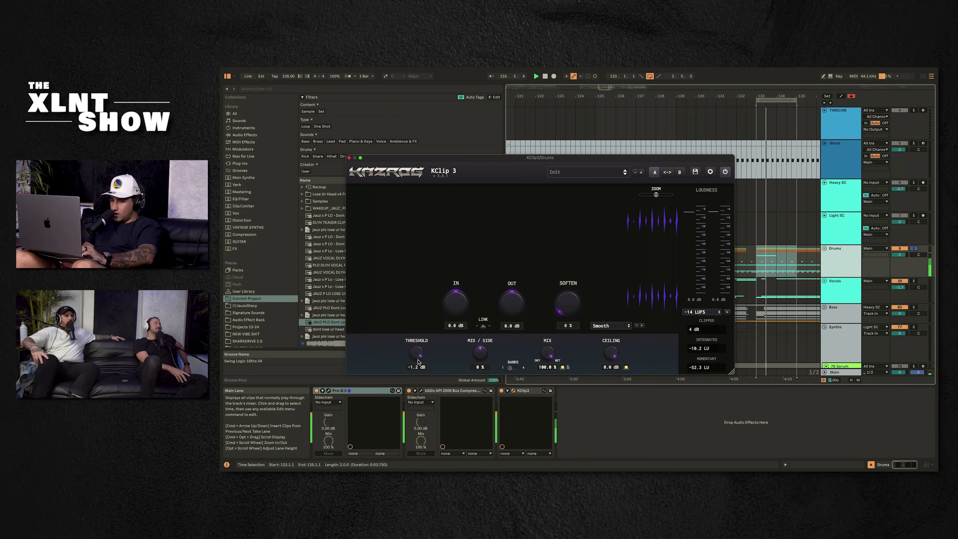
drag(417, 362, 418, 361)
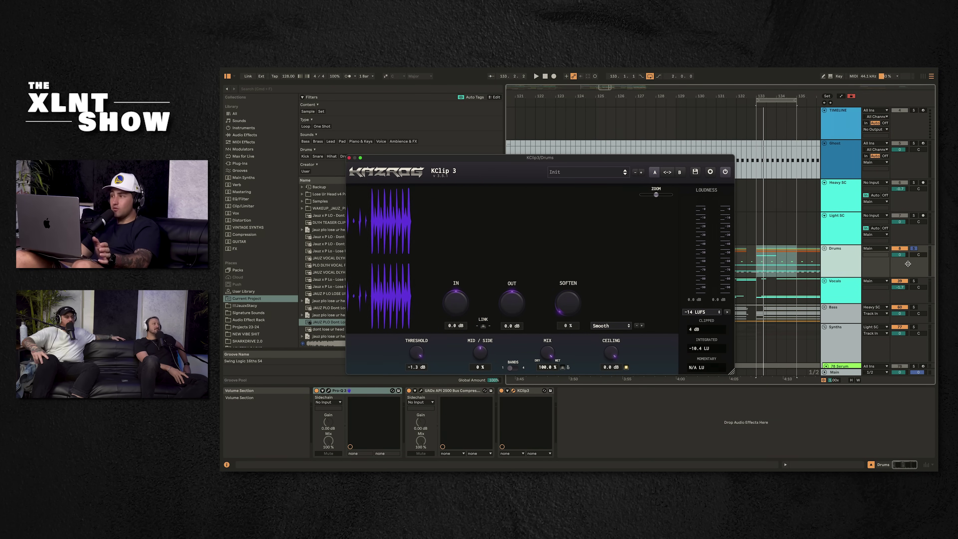
Step: Close the Drums group's KClip 3 window and unsolo the Drums group
click(349, 158)
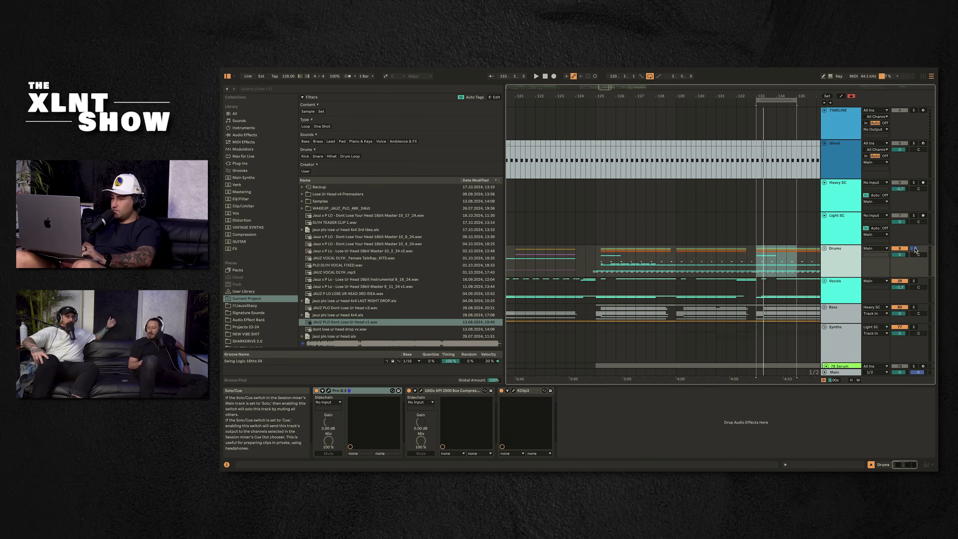
scroll(708, 256, down, 2)
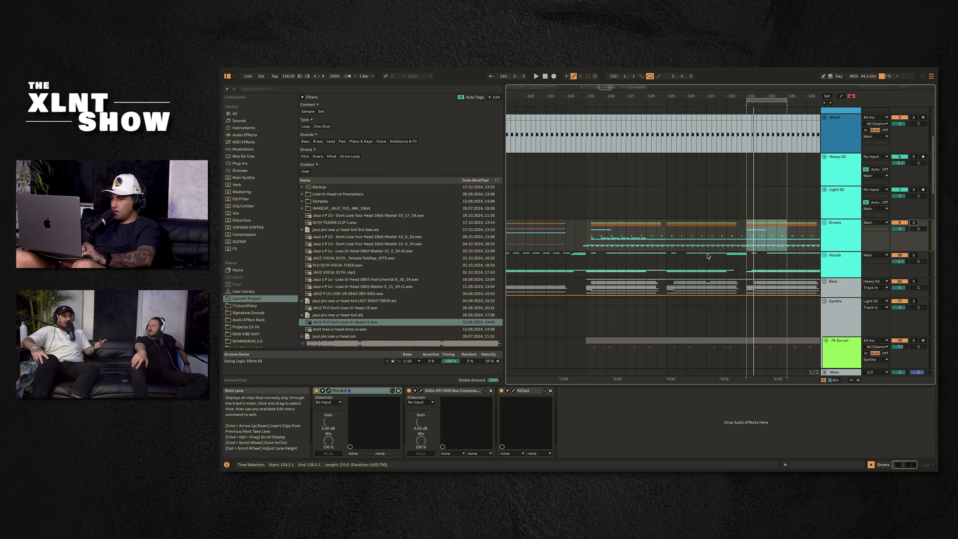
scroll(799, 257, right, 2)
scroll(799, 257, down, 1)
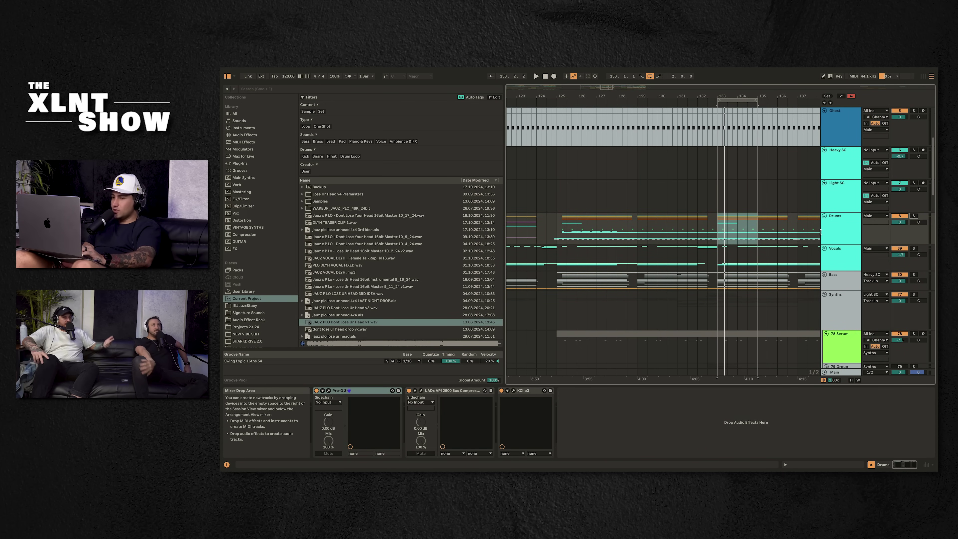
scroll(831, 191, up, 1)
scroll(790, 188, right, 2)
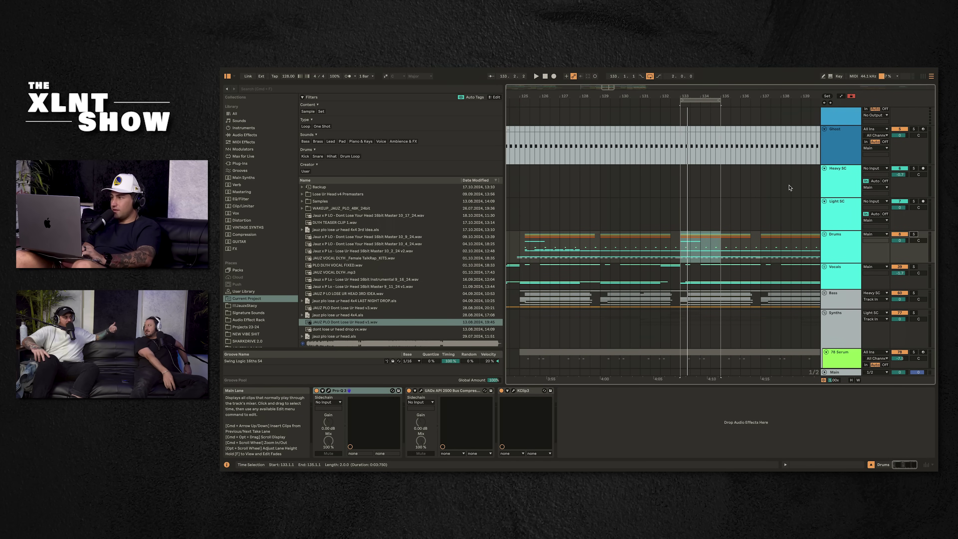
scroll(804, 187, down, 2)
scroll(803, 188, right, 1)
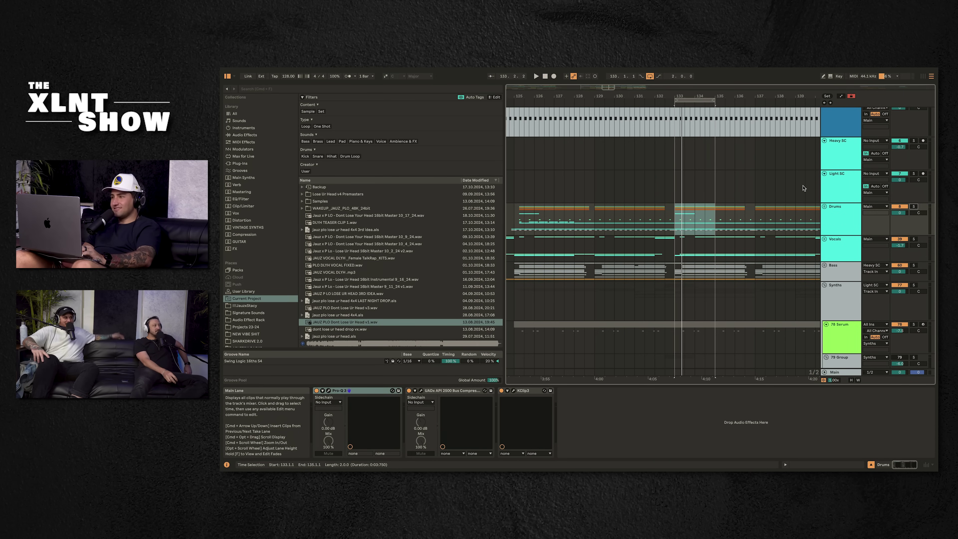
Step: Fold the Synths group and unfold the Bass group to show its individual tracks
click(824, 286)
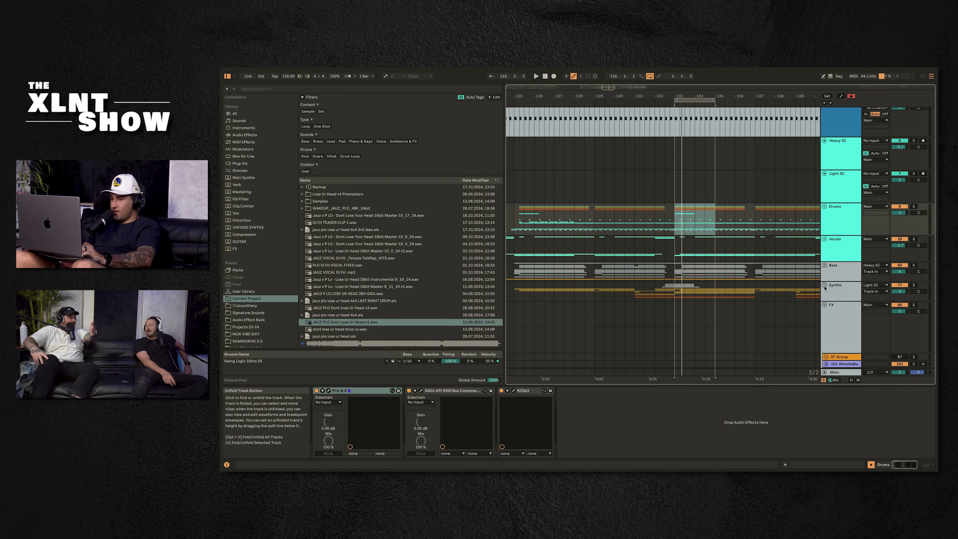
scroll(732, 268, right, 1)
scroll(732, 267, down, 1)
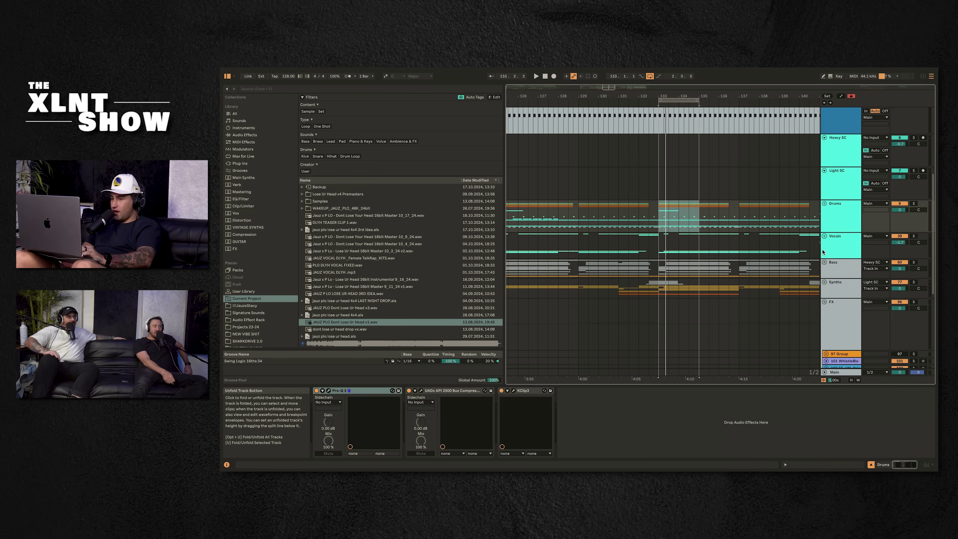
click(824, 262)
scroll(763, 293, down, 10)
scroll(763, 293, up, 3)
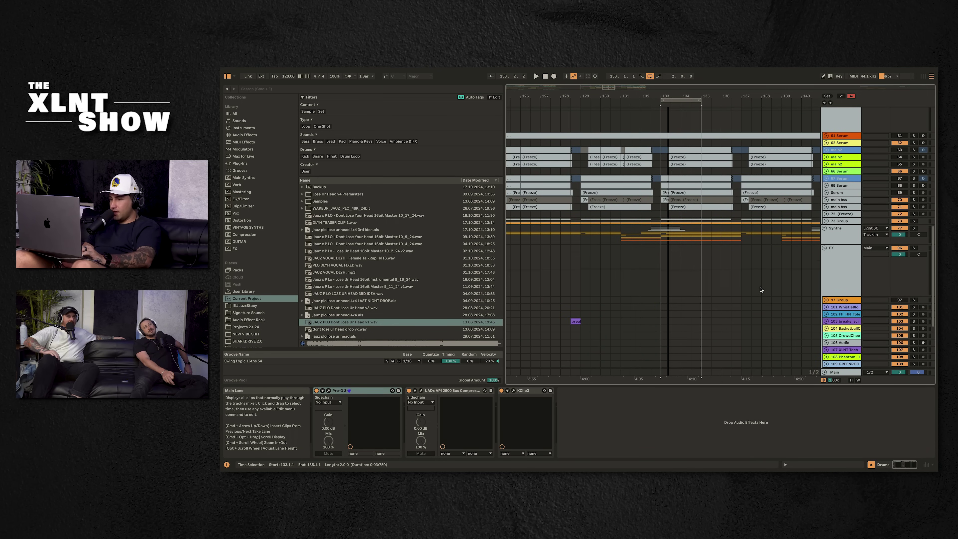
scroll(844, 228, up, 2)
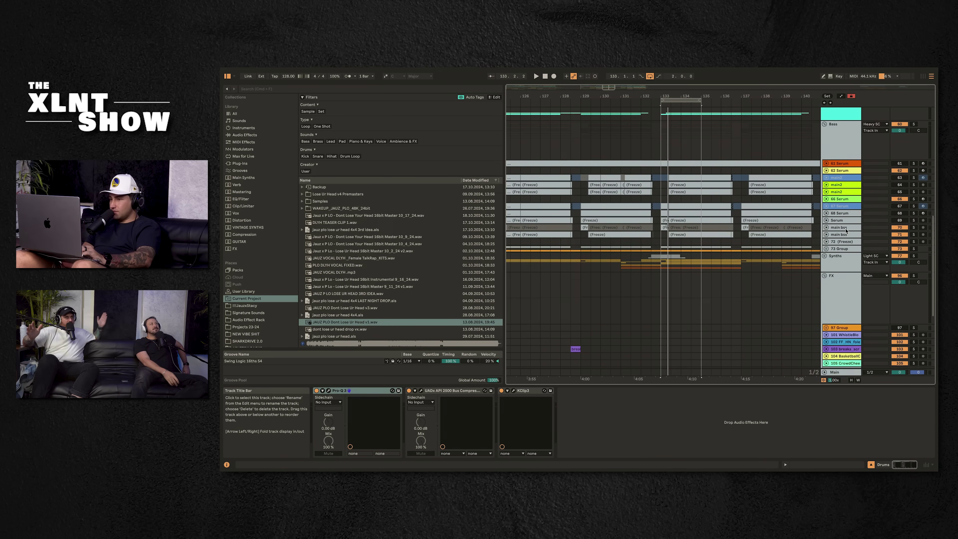